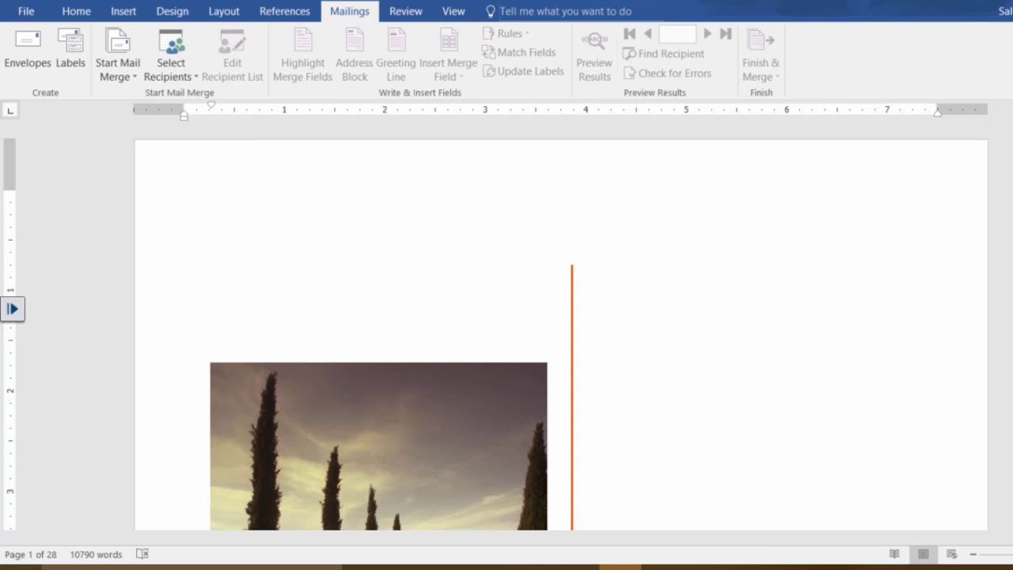
Insert a page break below the COMPUTER SECURITY banner, pushing the Contents onto a new page.
scroll(622, 351, "down", 20)
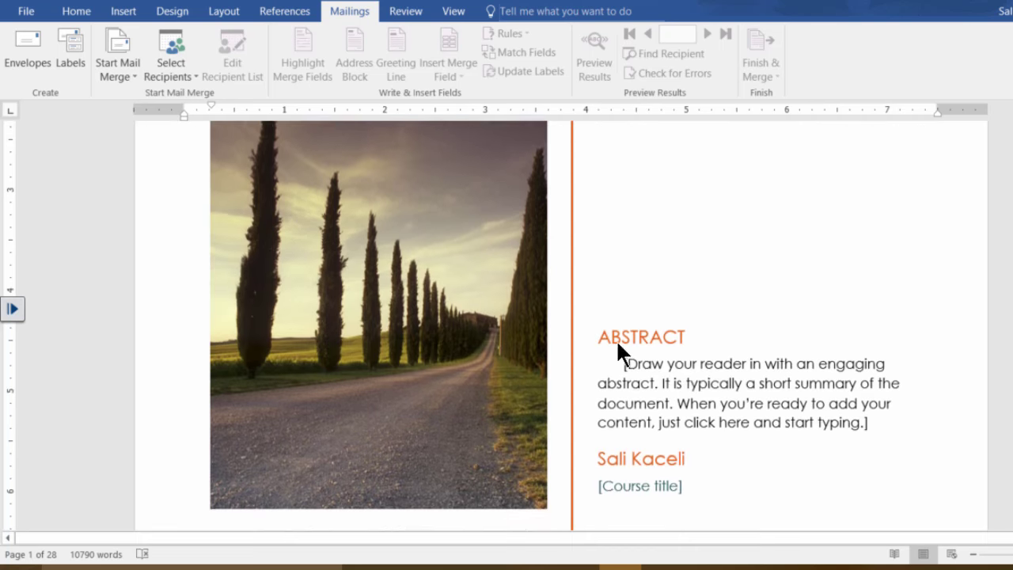
scroll(593, 356, "down", 8)
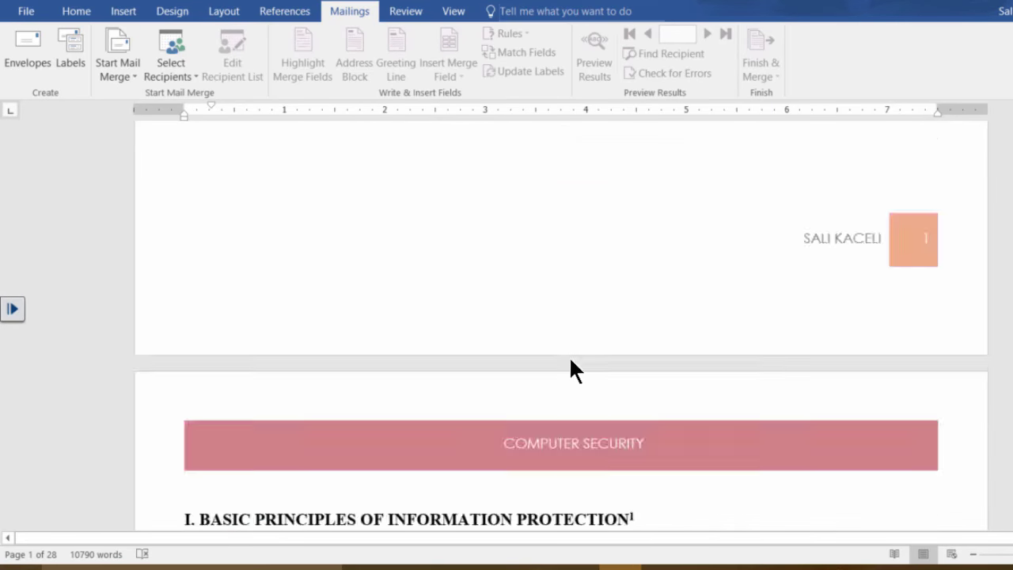
scroll(567, 358, "up", 12)
scroll(568, 368, "up", 15)
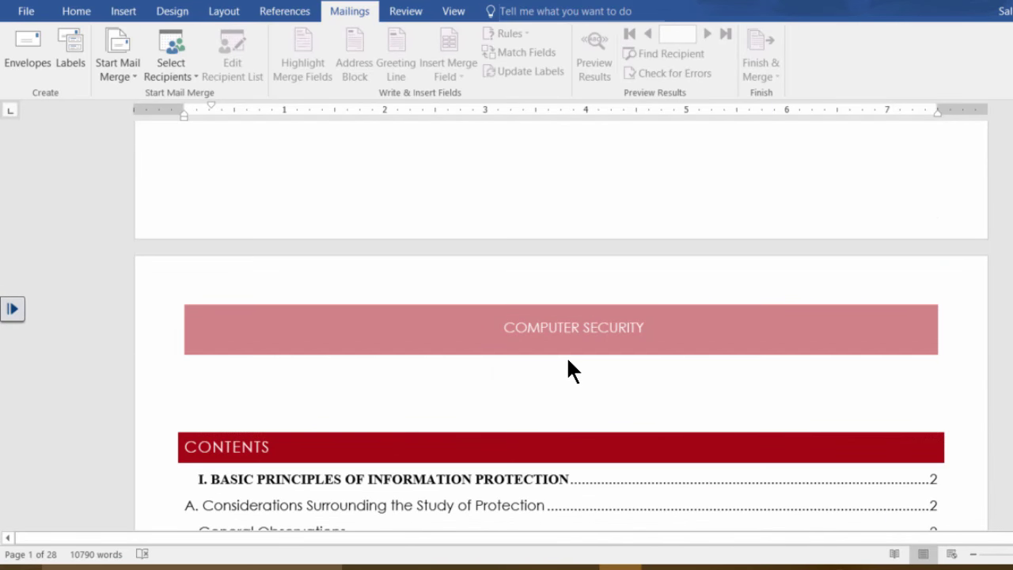
scroll(645, 294, "down", 4)
scroll(625, 293, "down", 5)
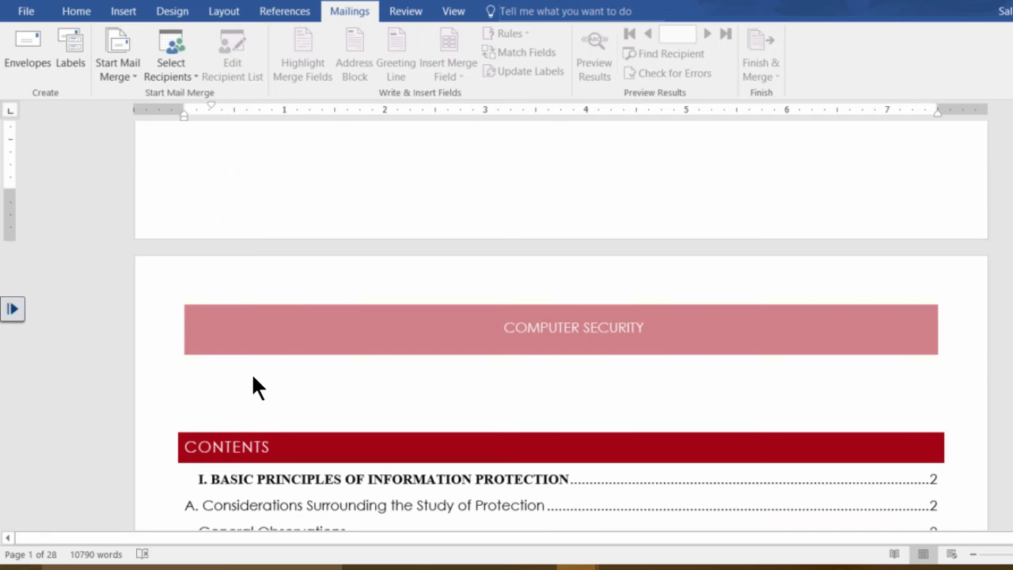
left_click(215, 389)
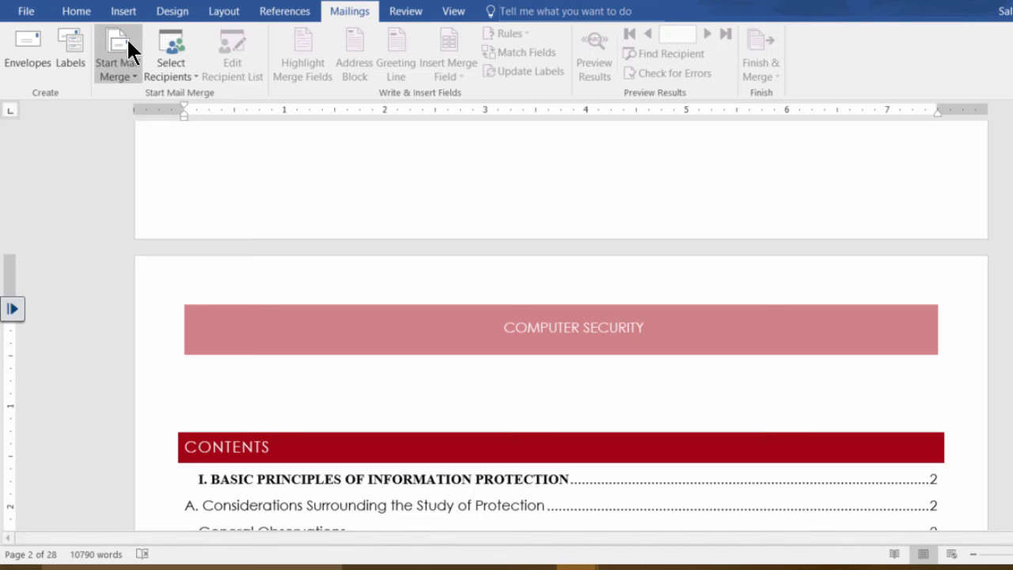
left_click(125, 12)
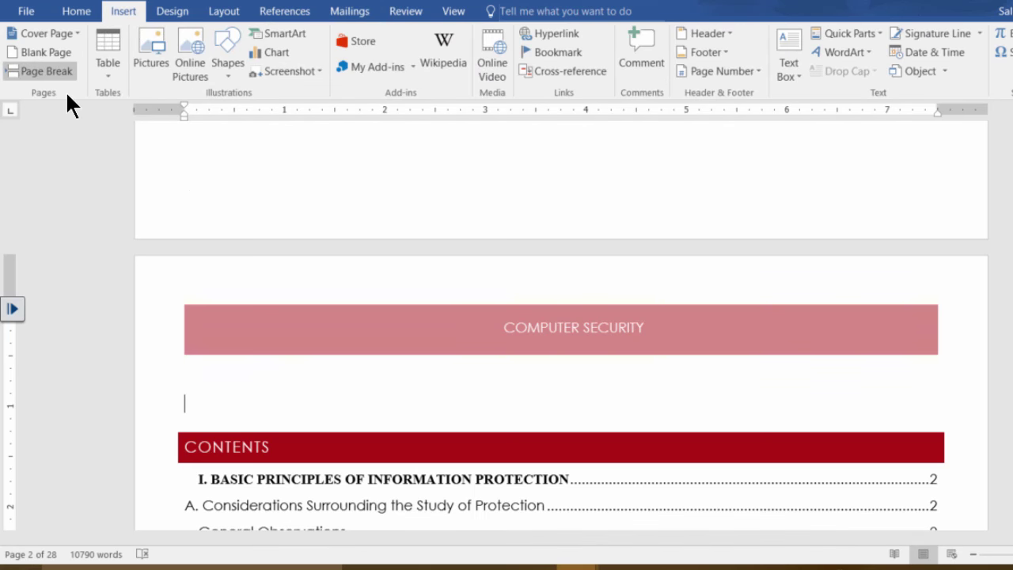
left_click(44, 71)
Scroll down to the new blank page and bring up Task View of open windows.
scroll(332, 305, "down", 5)
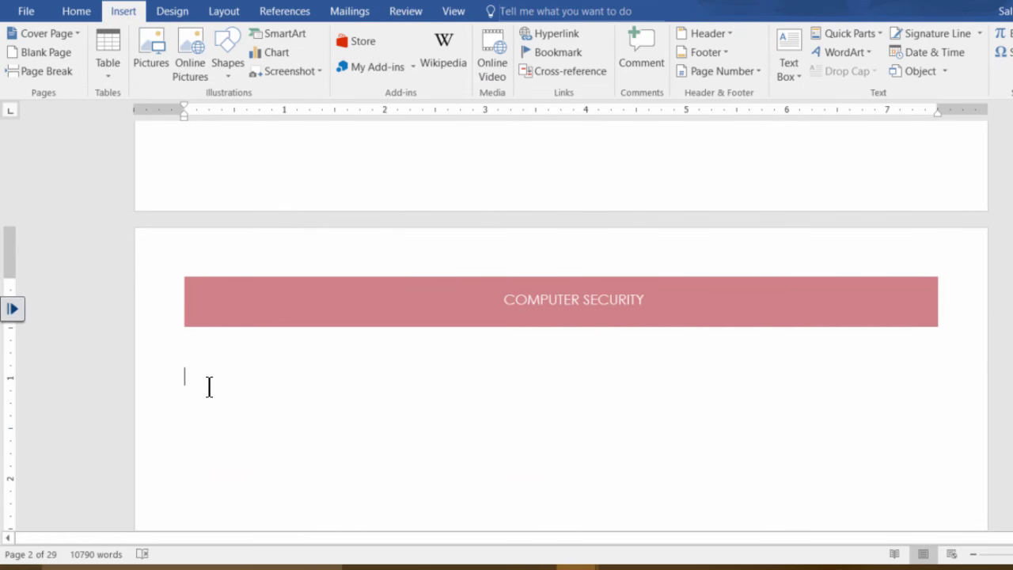
scroll(211, 391, "down", 2)
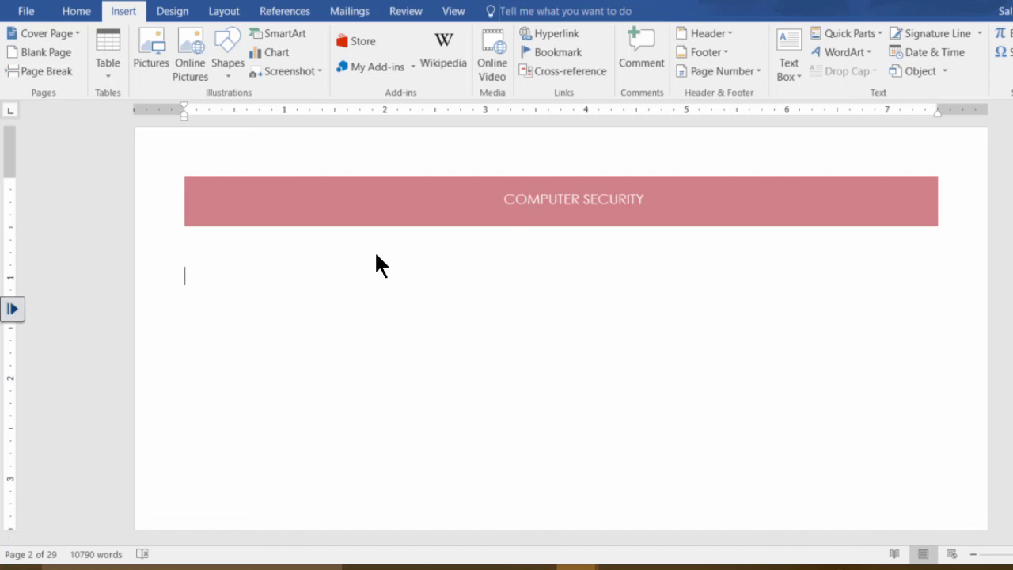
key("super+Tab")
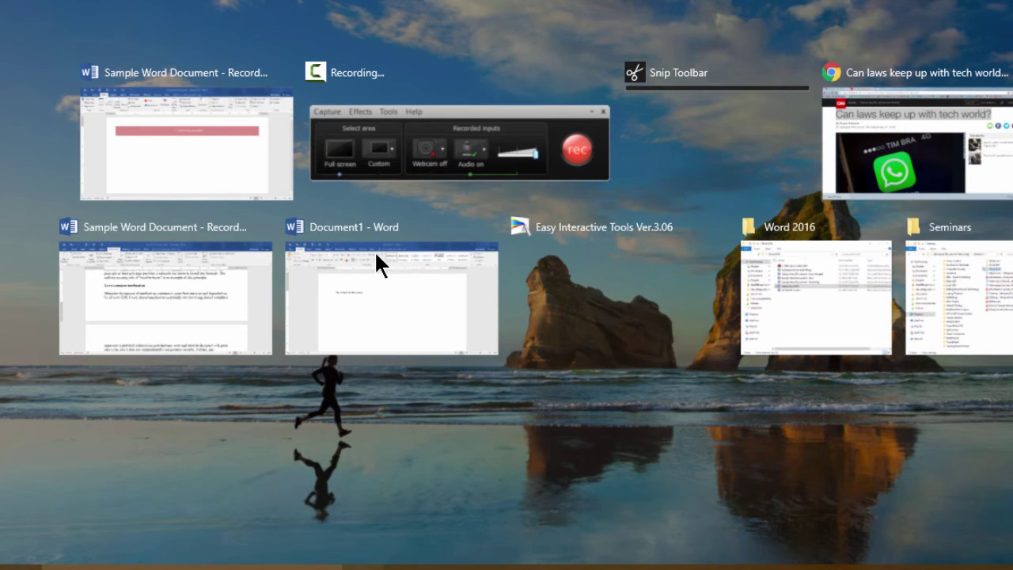
Open the Customer List for Mail Merge workbook from the Word 2016 folder and review its customer data.
left_click(836, 339)
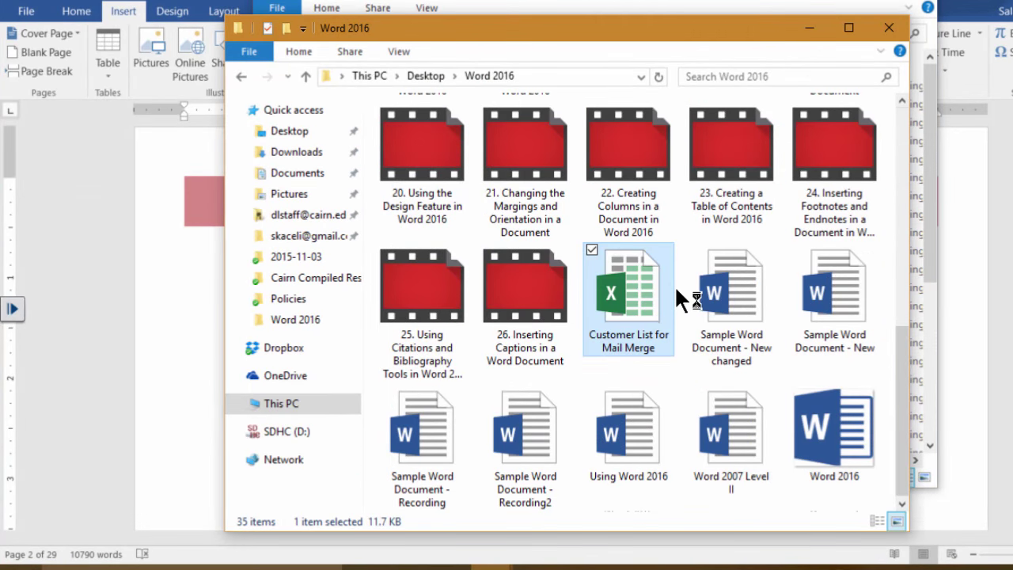
double_click(674, 285)
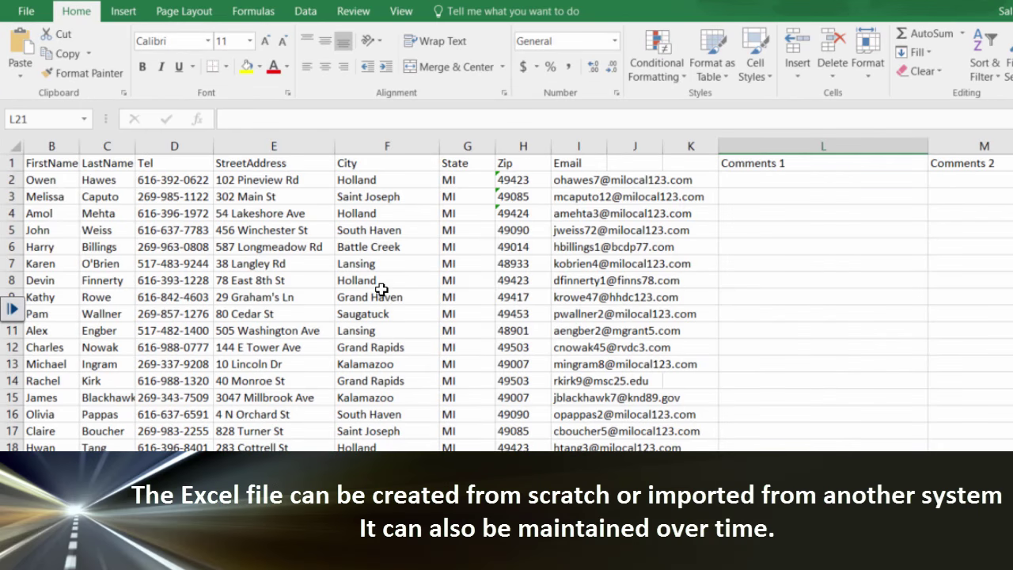
left_click(103, 183)
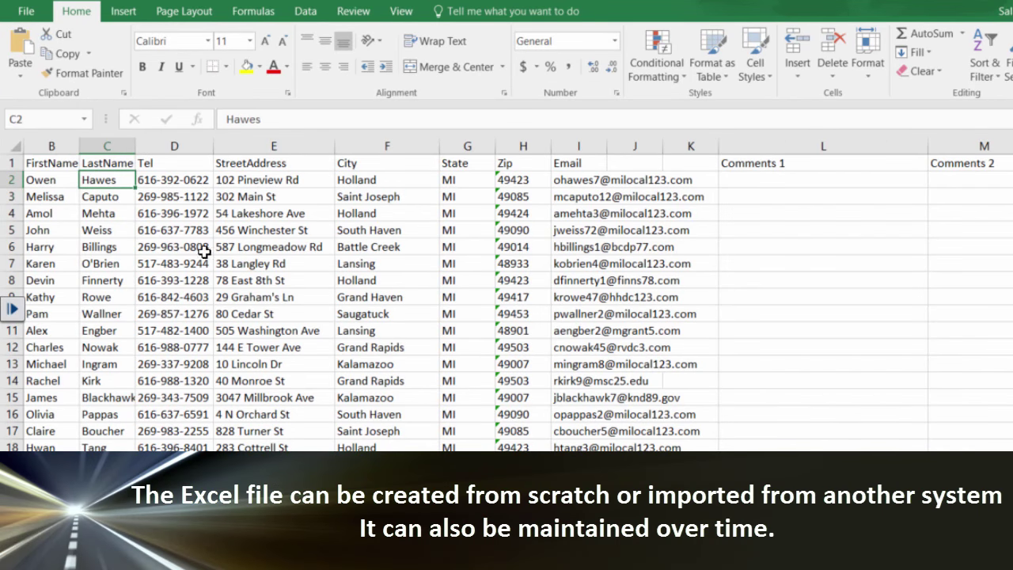
left_click(275, 214)
left_click(405, 209)
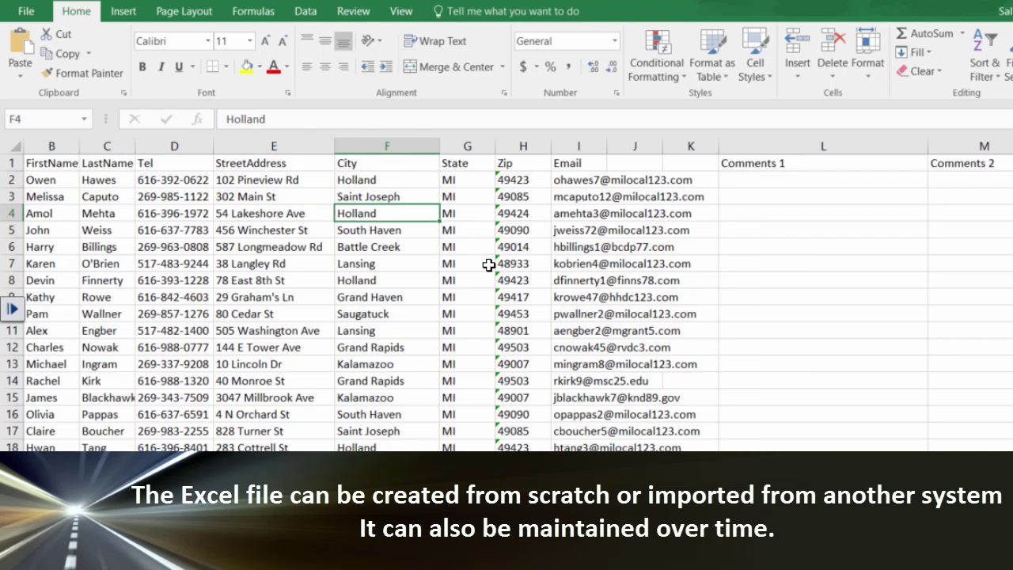
left_click(516, 215)
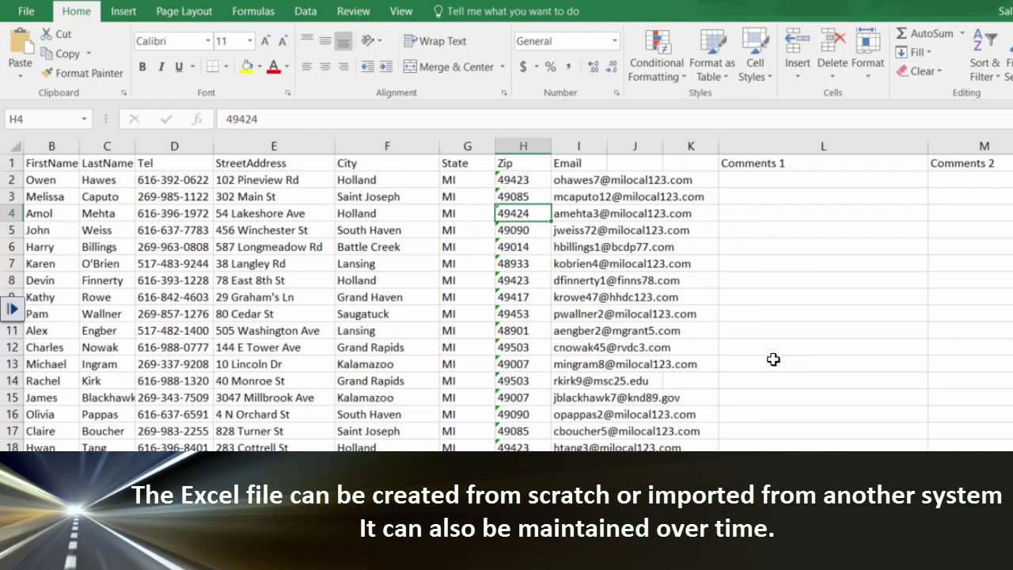
left_click(624, 281)
left_click(587, 248)
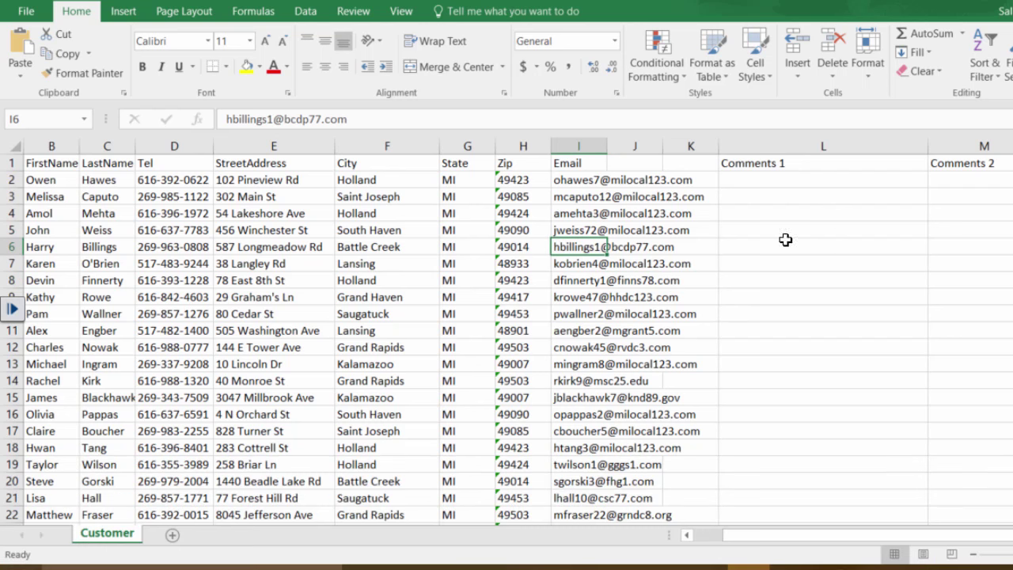
Enter 'Thank you for your support so far.' in L2 and 'Your bill is past due. However here is the report.' in L3.
left_click(793, 182)
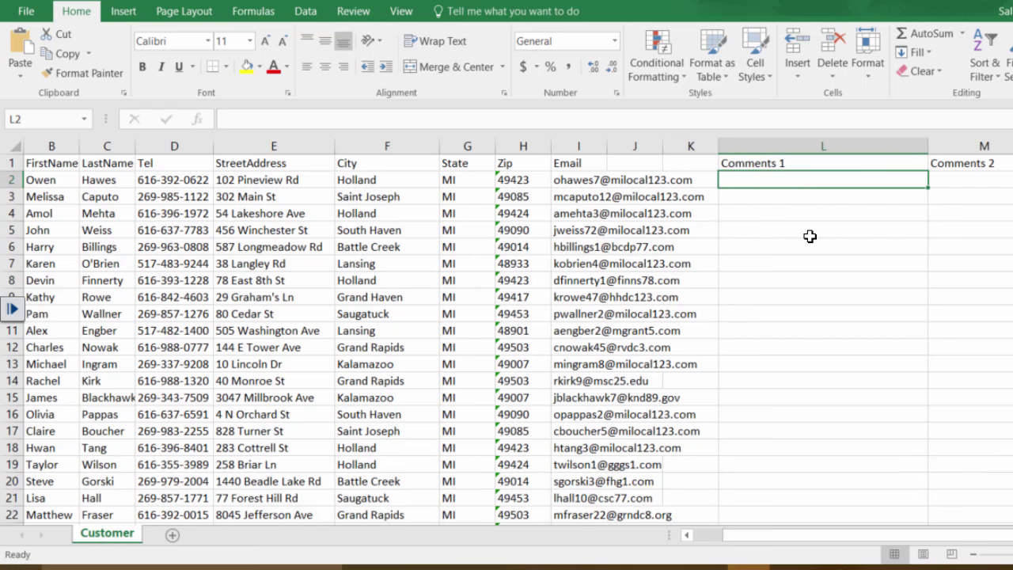
left_click(783, 198)
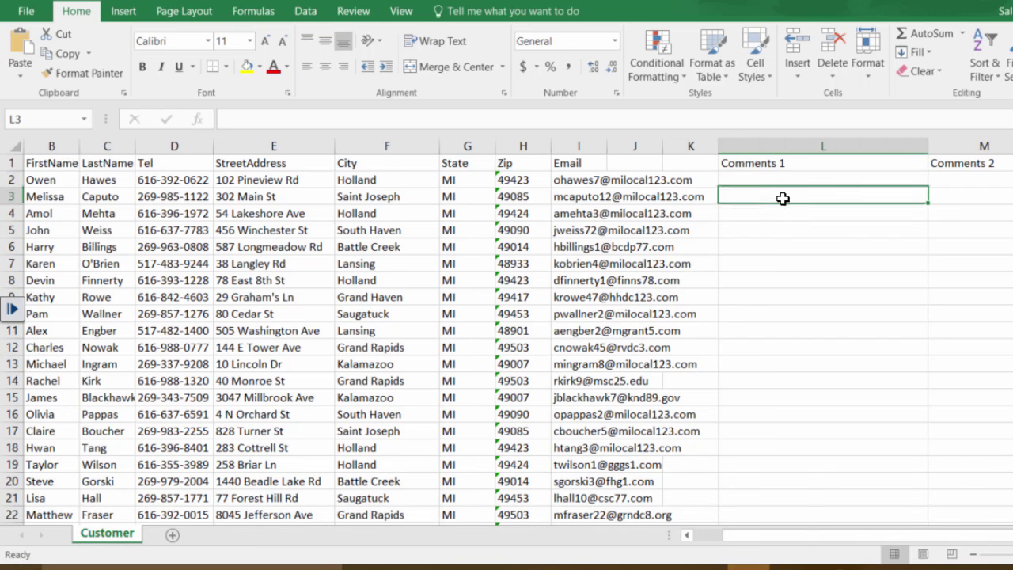
left_click(755, 181)
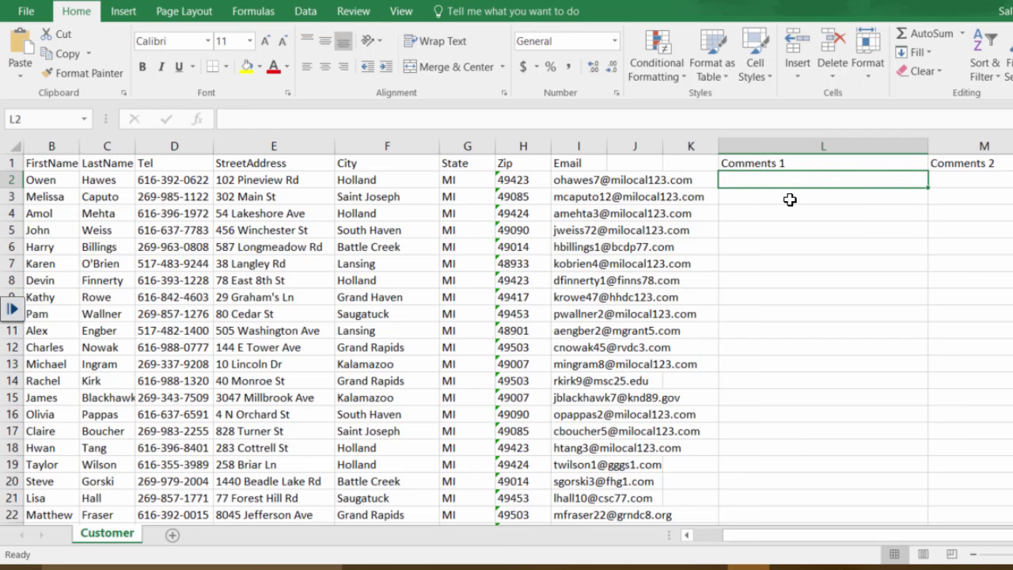
type("Thank you for your support so far.")
key("Return")
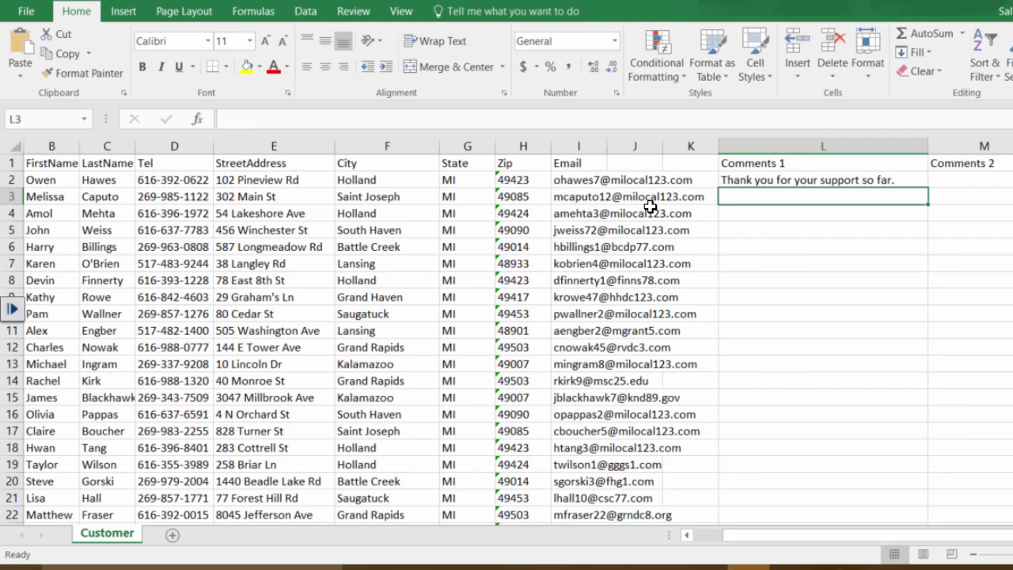
type("Your bill is past due. However here is the report.")
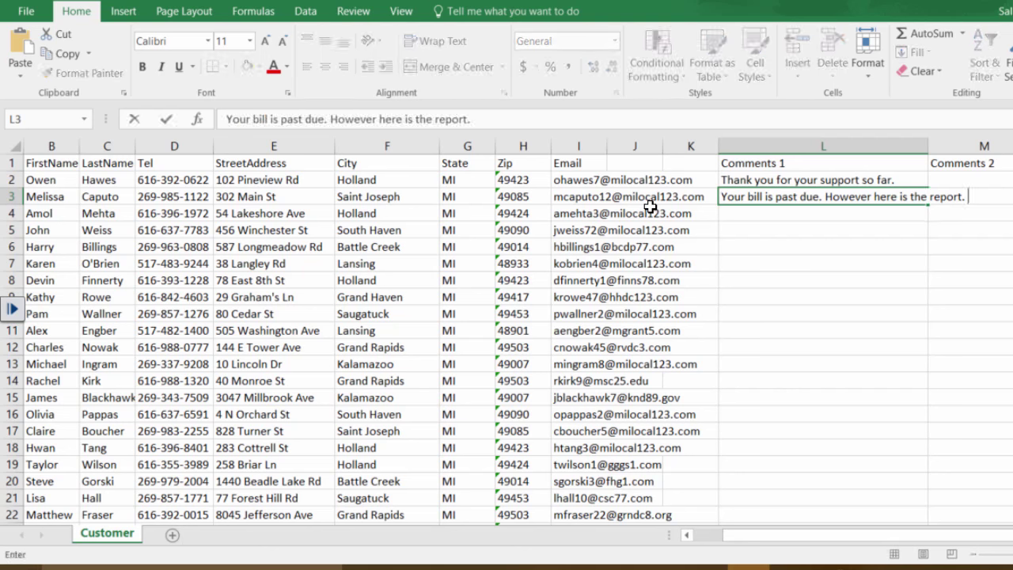
key("Return")
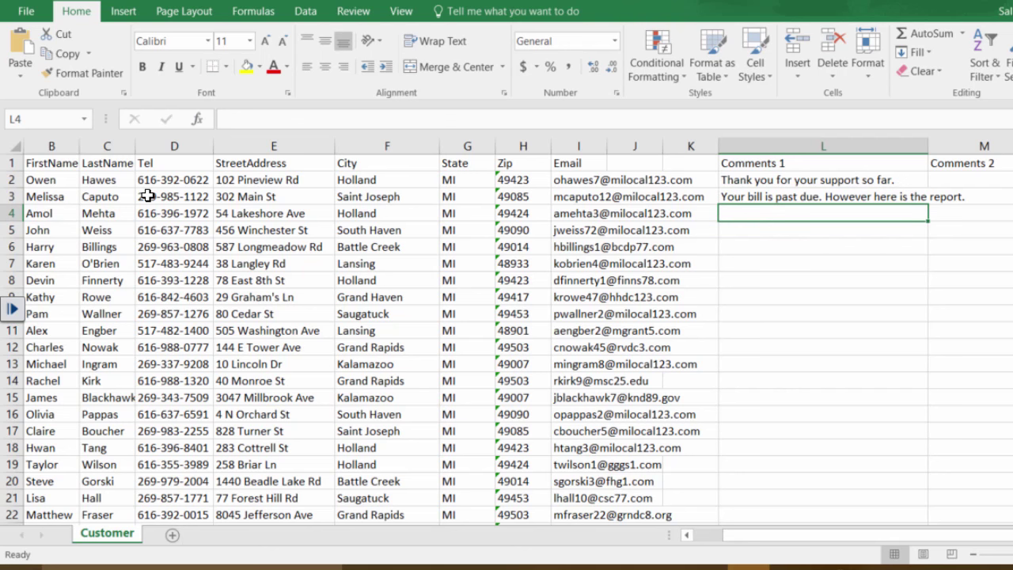
Review the FirstName, State, Zip and Comments 1 headings, then close the Excel workbook.
left_click(36, 164)
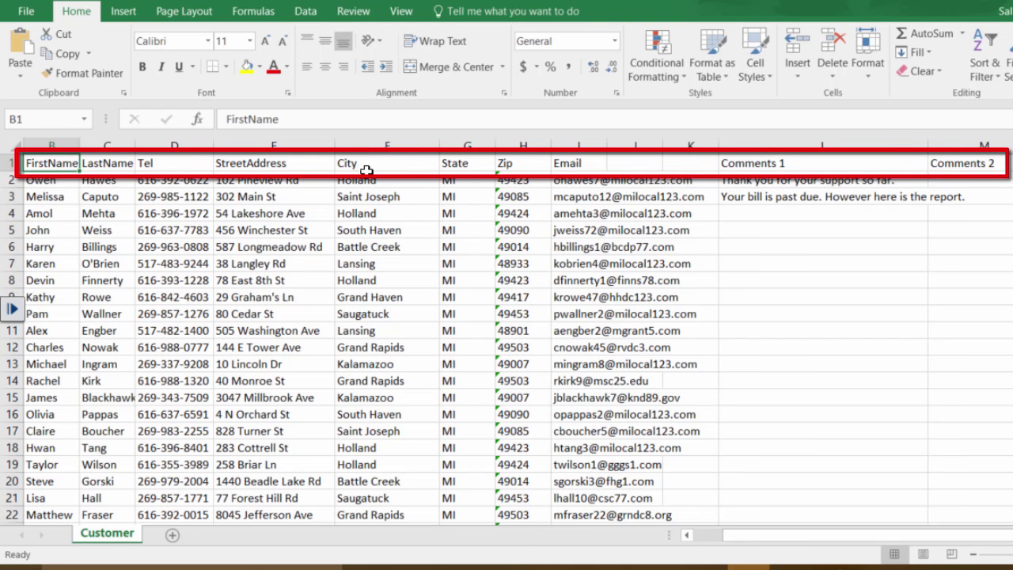
left_click(456, 163)
left_click(505, 164)
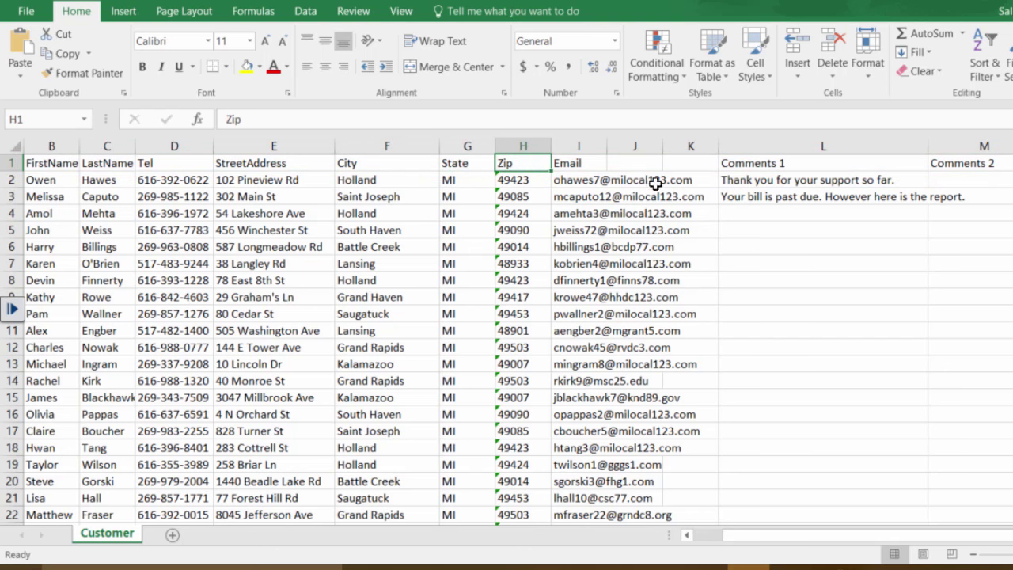
left_click(781, 168)
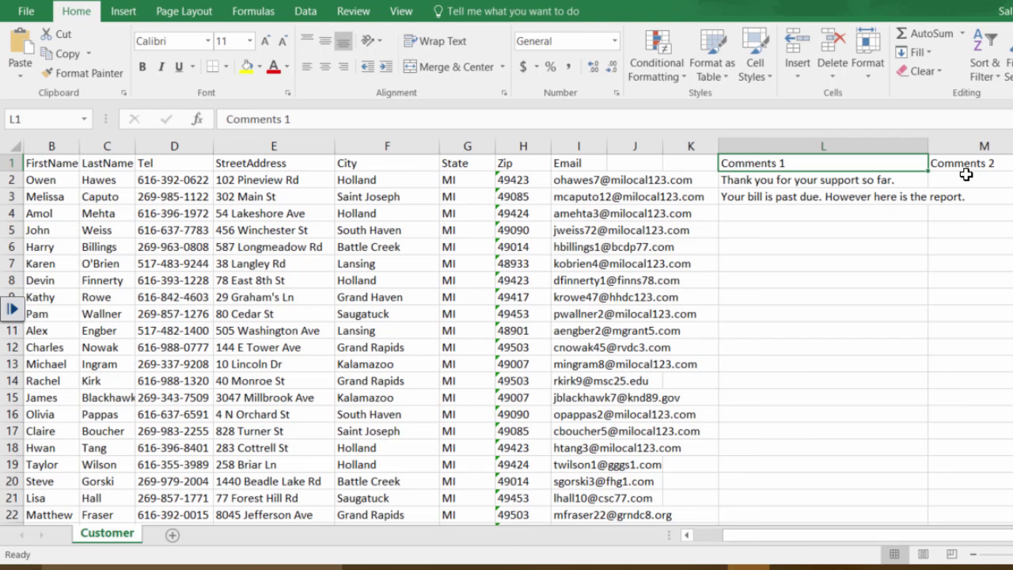
left_click(656, 233)
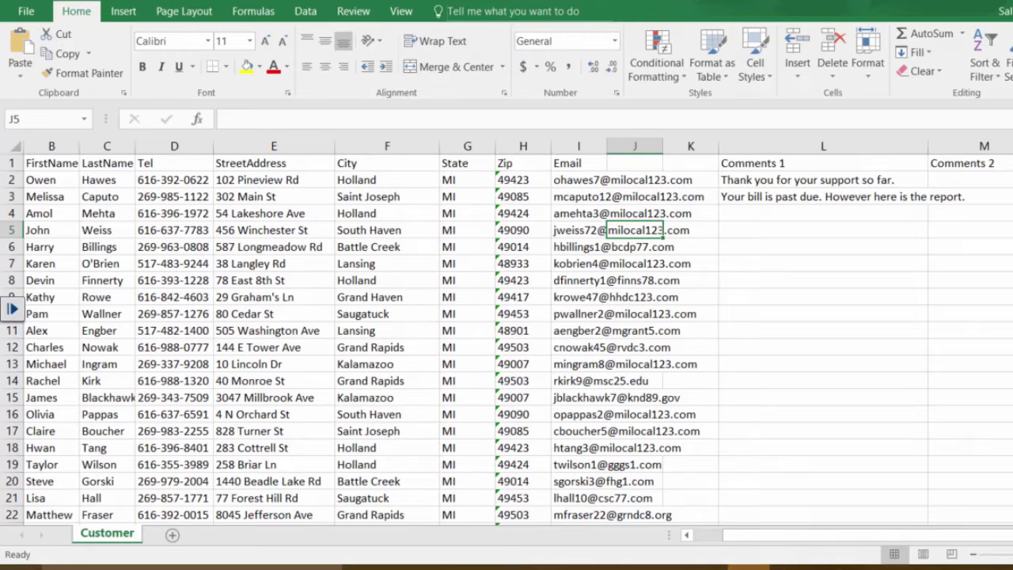
left_click(1009, 1)
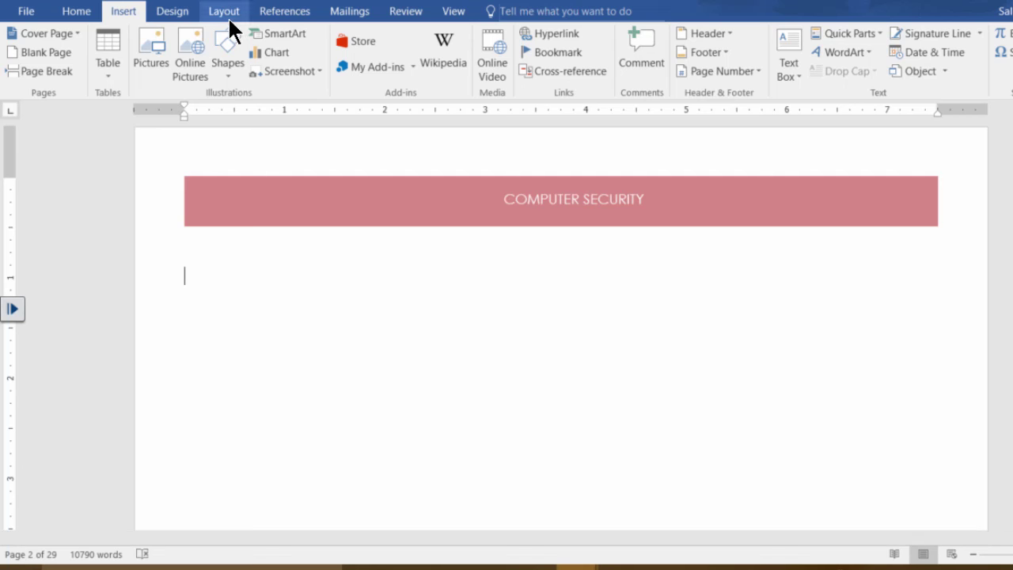
Launch the Step-by-Step Mail Merge Wizard from the Mailings tab's Start Mail Merge menu.
left_click(352, 15)
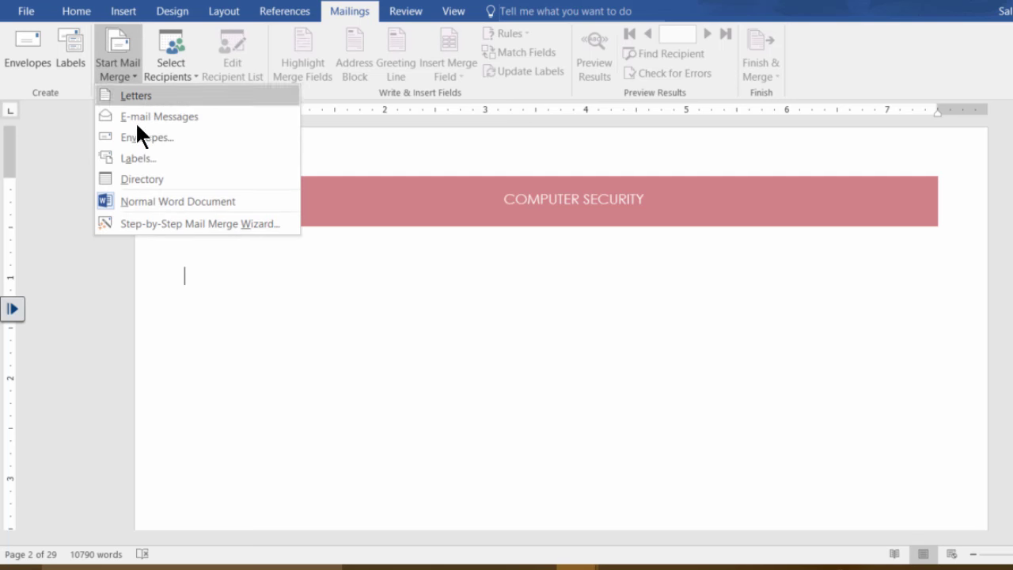
left_click(144, 227)
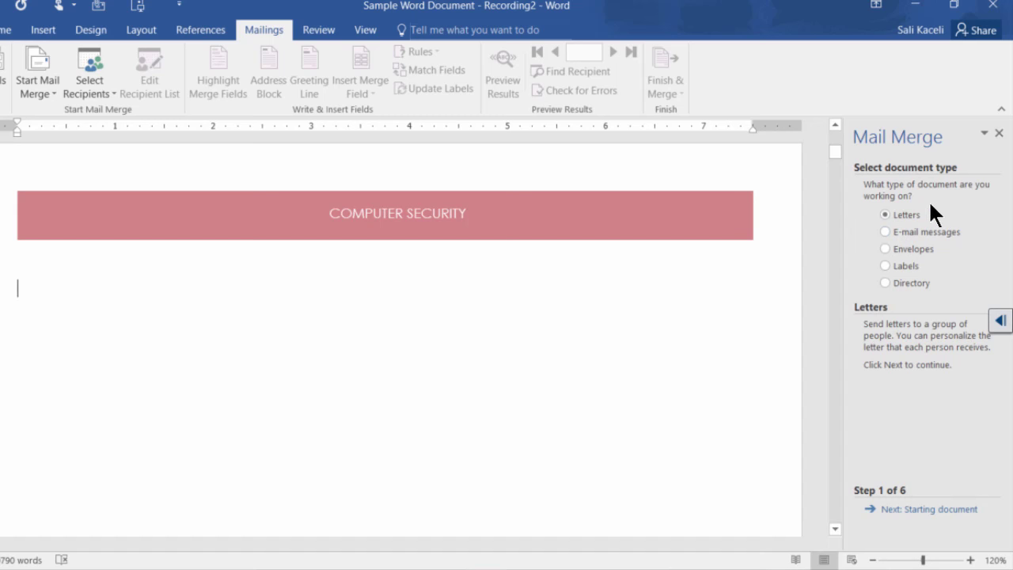
Advance the wizard with Letters and the current document to the Select recipients step.
left_click(908, 511)
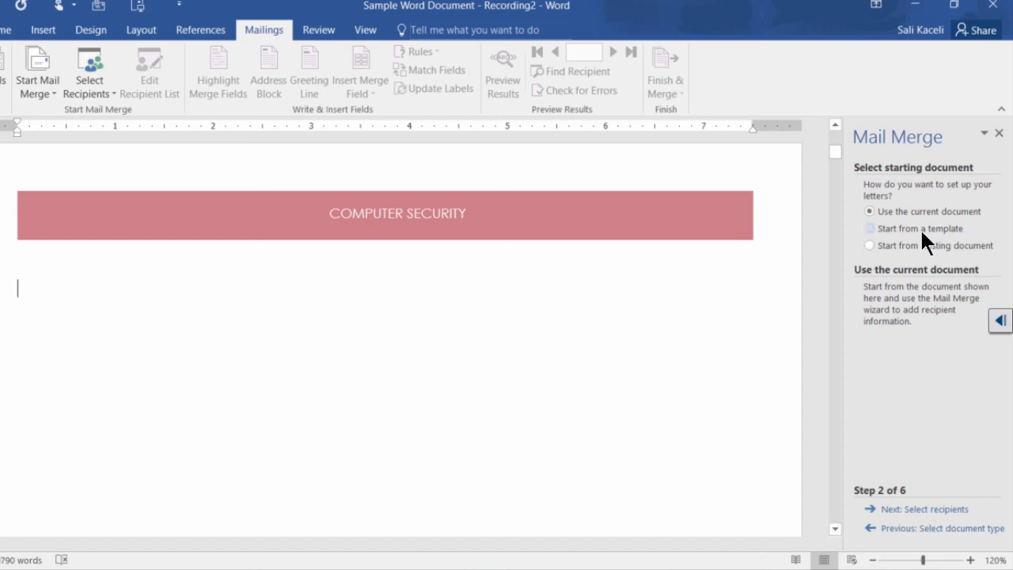
left_click(904, 511)
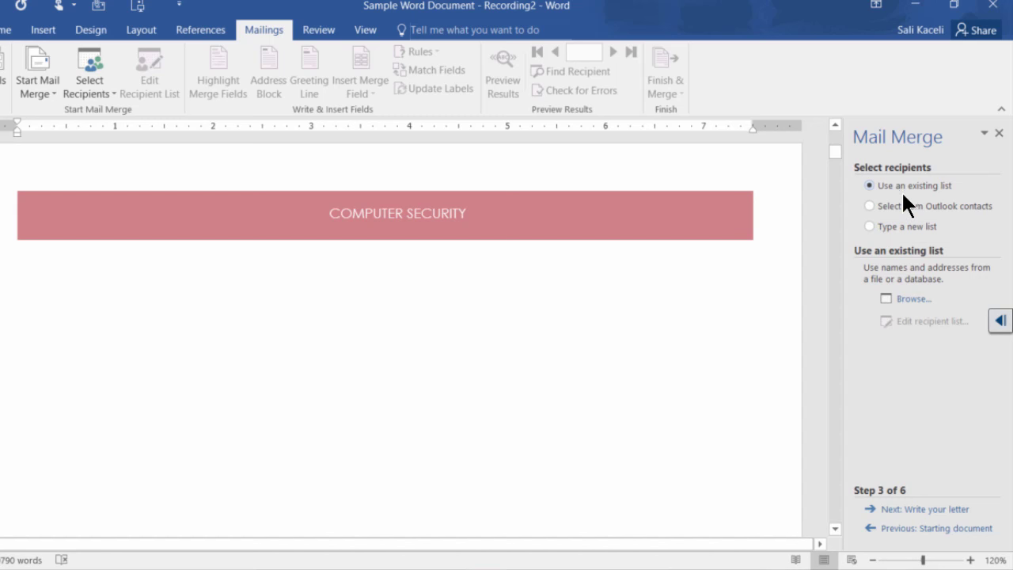
Browse to Desktop > Word 2016 and open Customer List for Mail Merge as the recipient list.
left_click(907, 304)
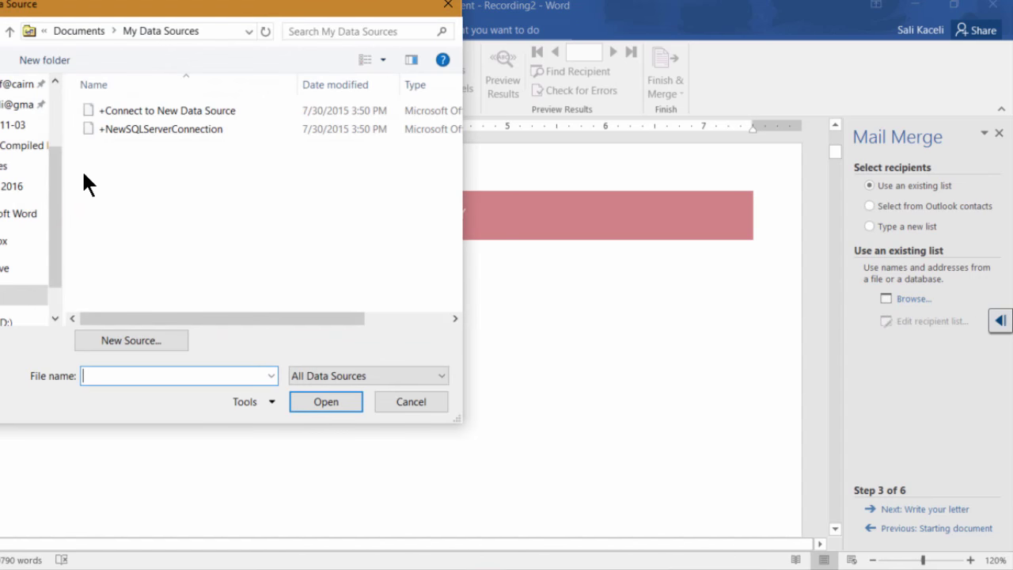
left_click_drag(54, 184, 77, 119)
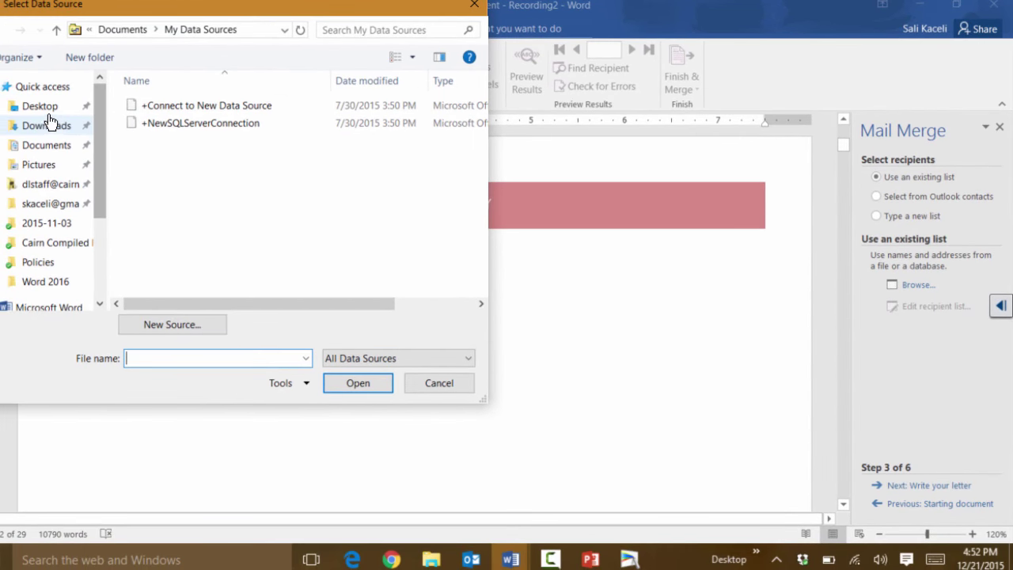
left_click(41, 106)
double_click(163, 125)
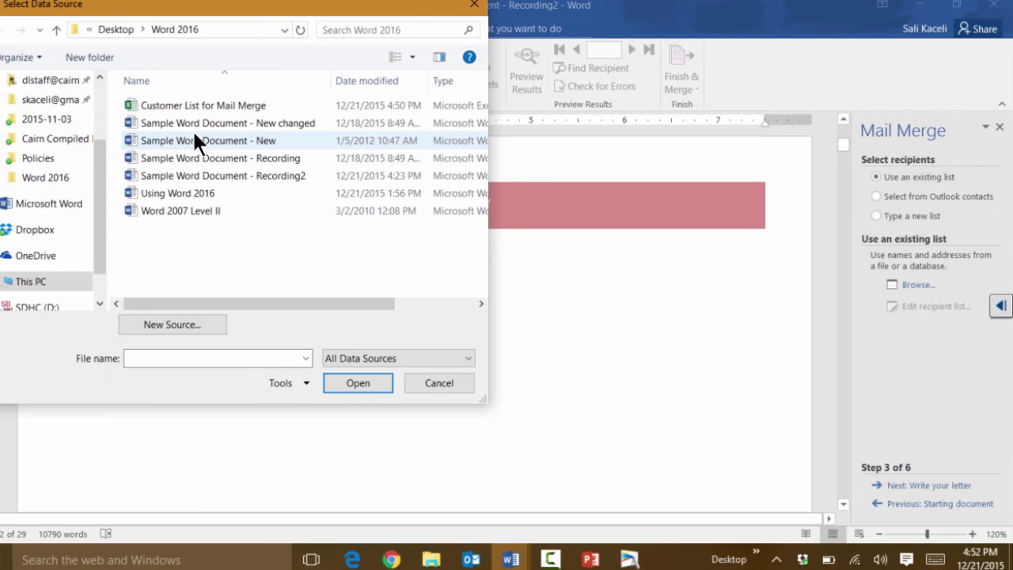
left_click(206, 106)
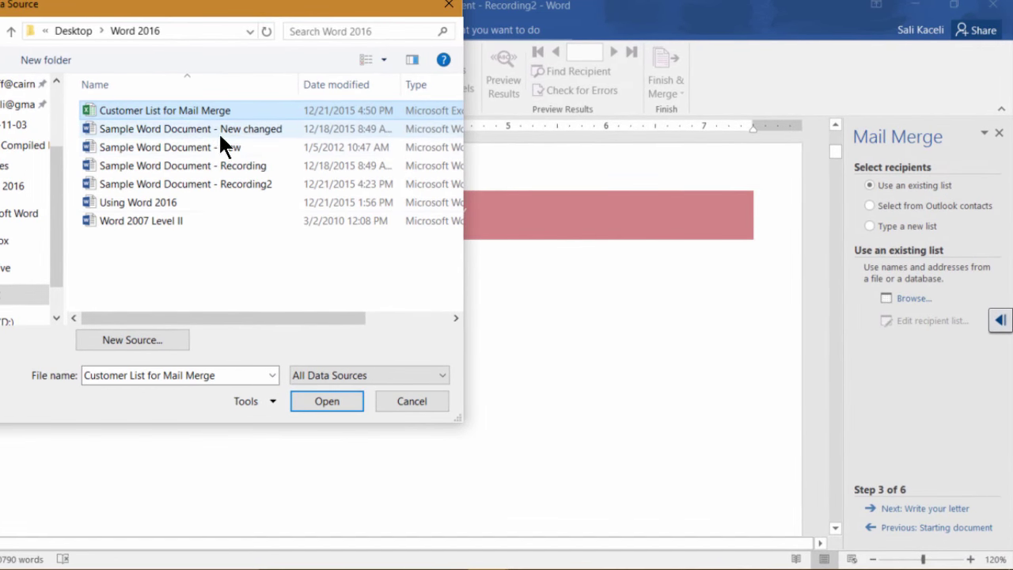
left_click(332, 400)
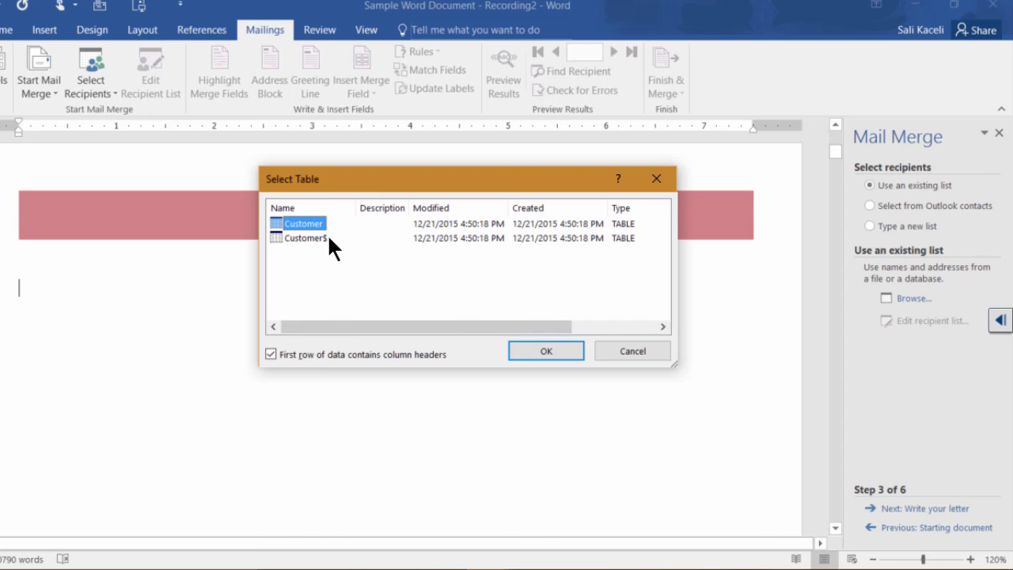
Accept the Customer table and sort the recipients by FirstName ascending.
left_click(554, 352)
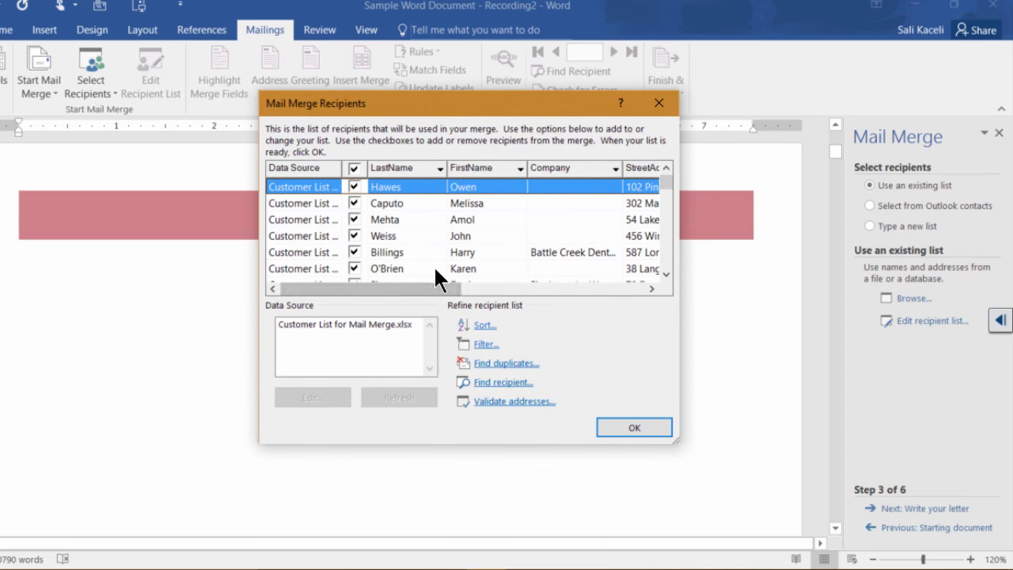
left_click_drag(667, 274, 580, 321)
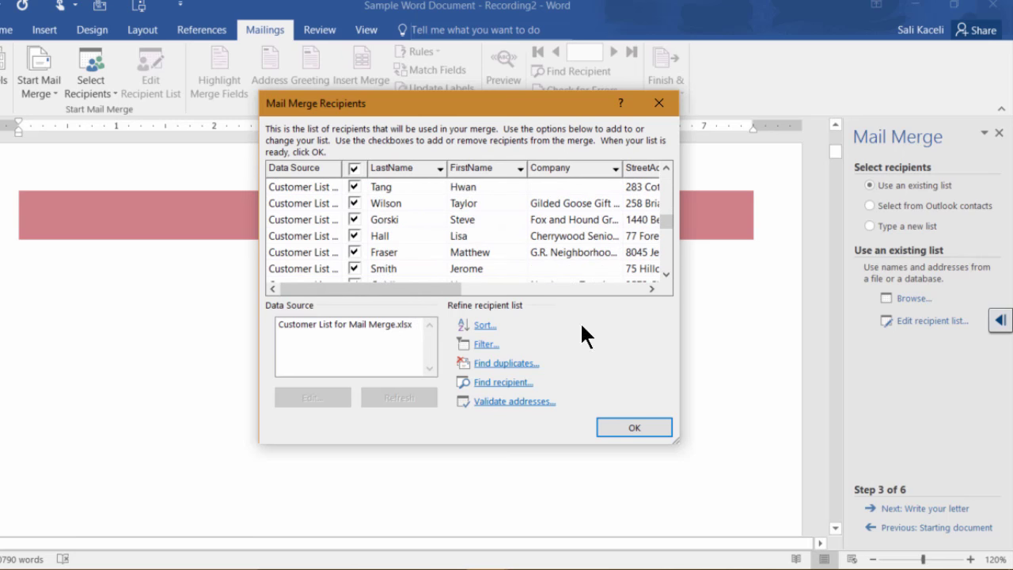
key("alt+s")
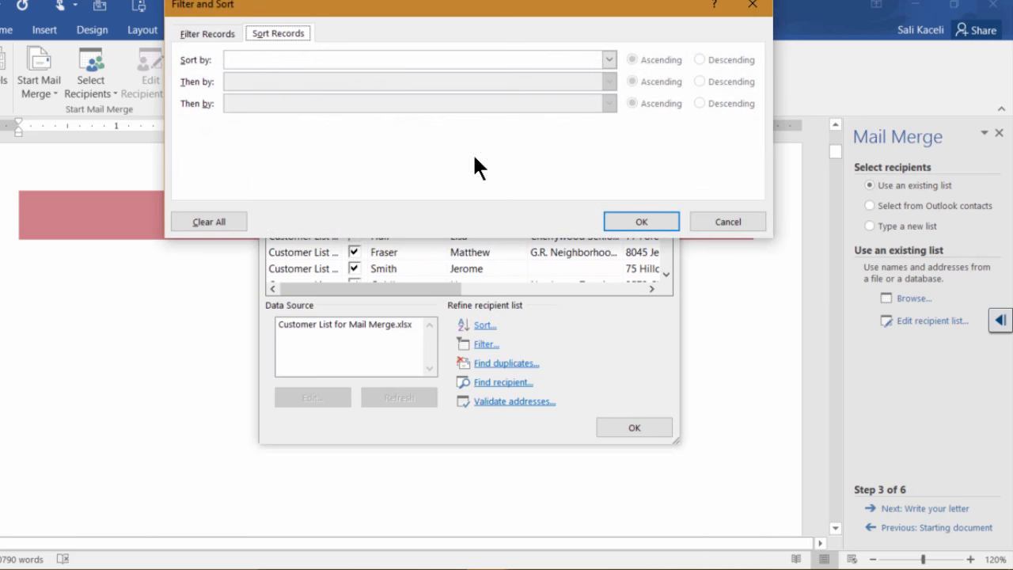
left_click(609, 59)
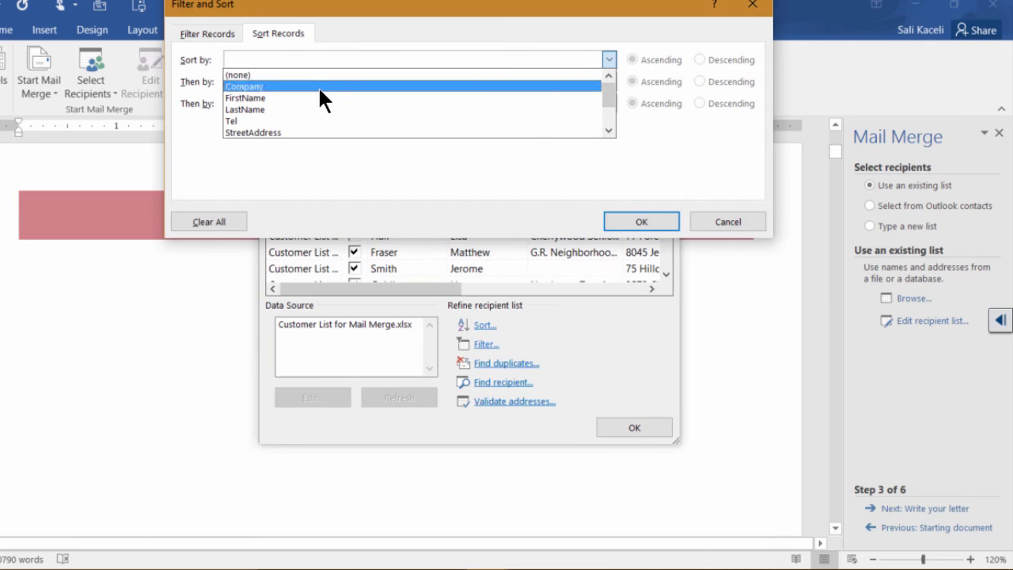
left_click(266, 97)
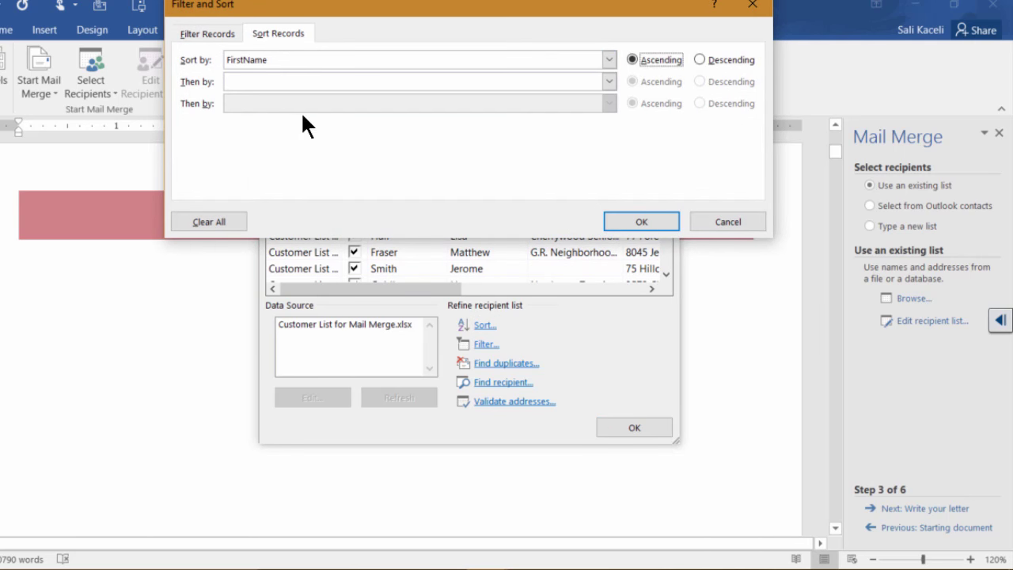
left_click(647, 222)
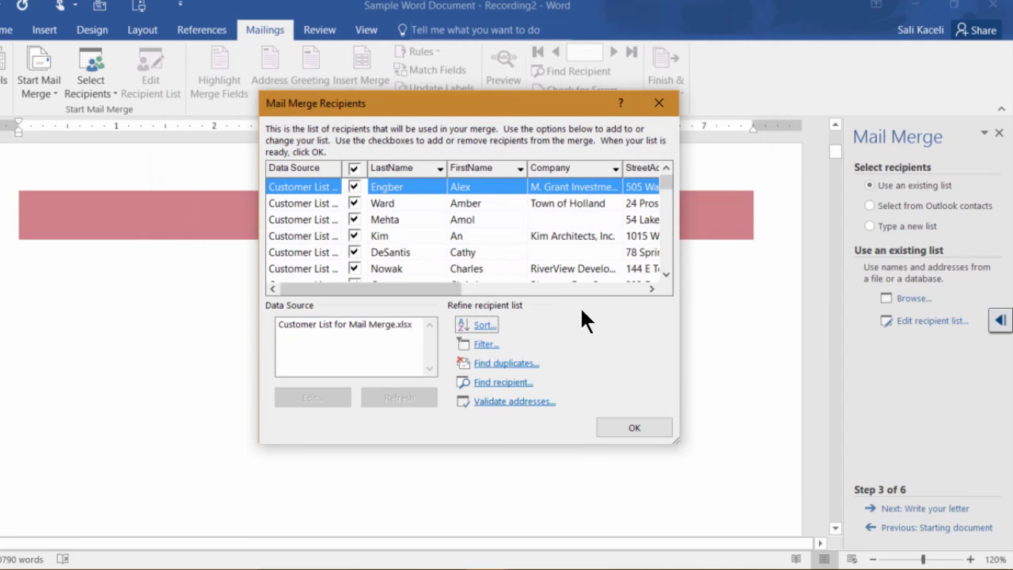
Try a Zip 'Equal to' filter on the recipients, then cancel it without applying.
left_click(485, 347)
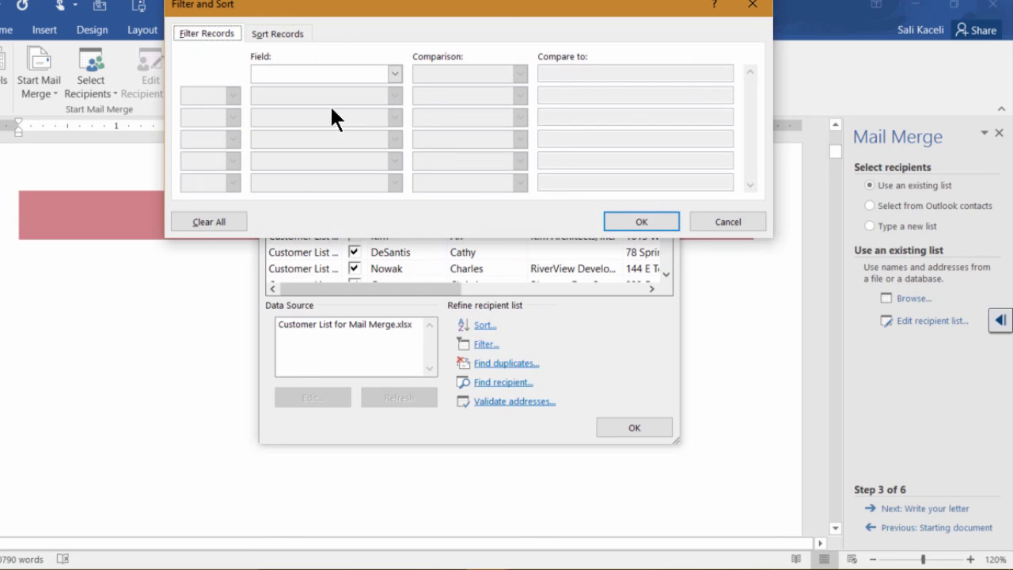
left_click(349, 75)
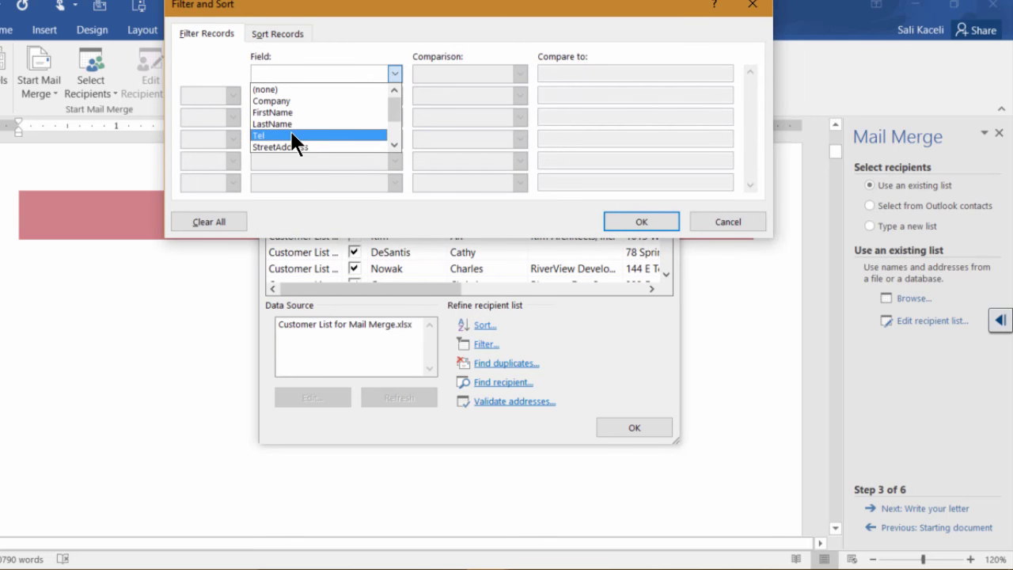
scroll(514, 188, "down", 3)
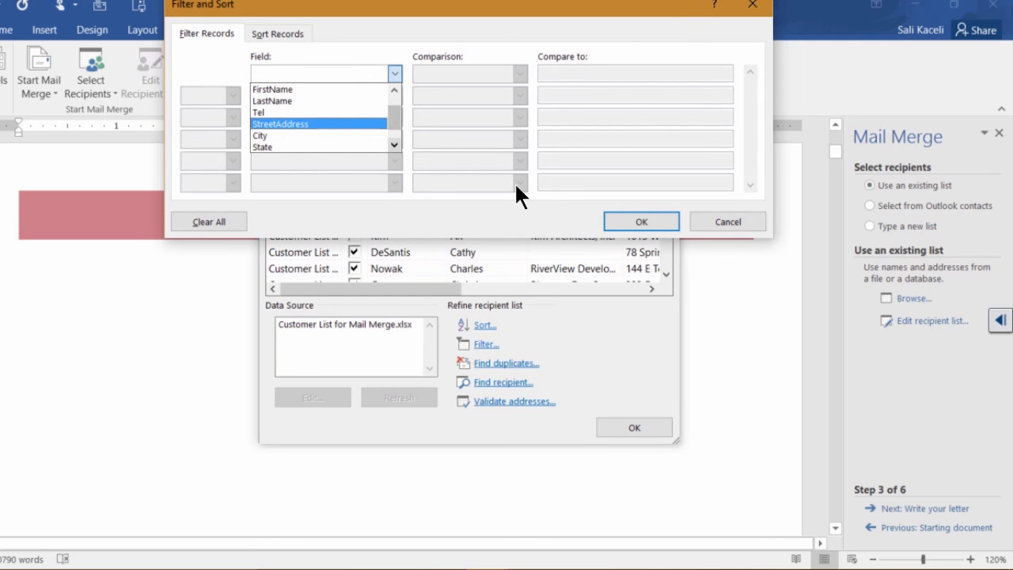
left_click(301, 149)
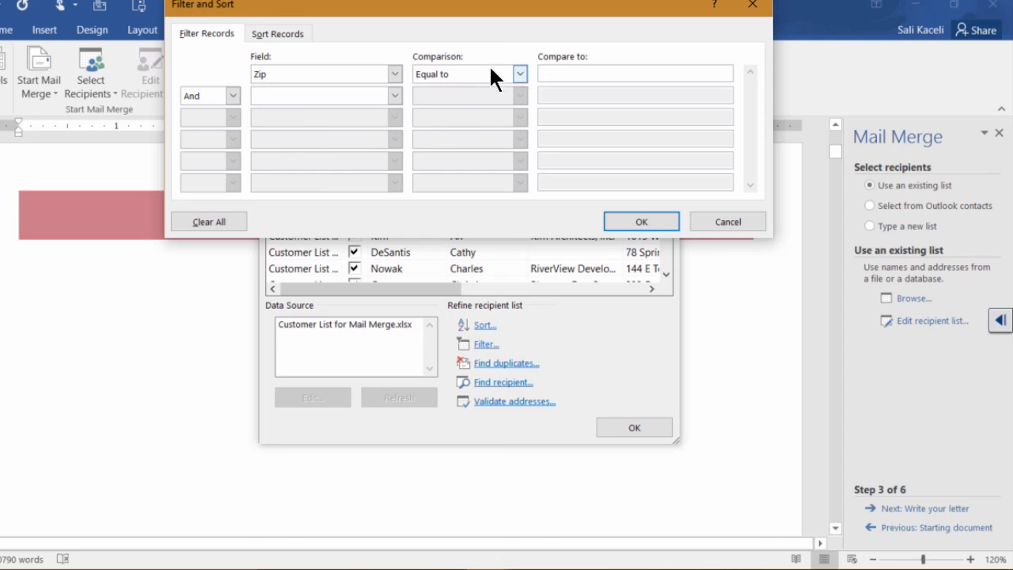
left_click(577, 74)
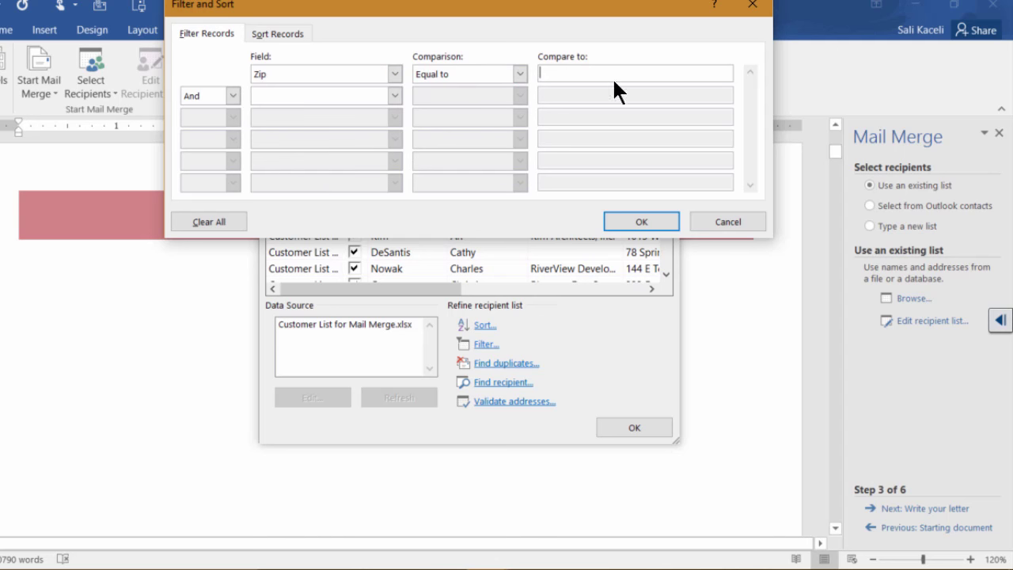
left_click(520, 74)
left_click(317, 73)
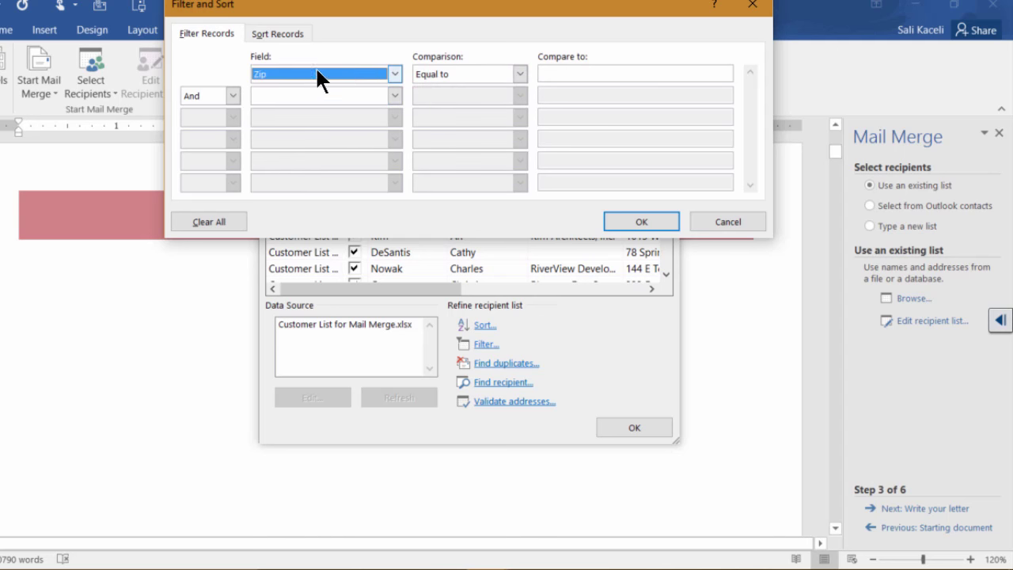
left_click(728, 223)
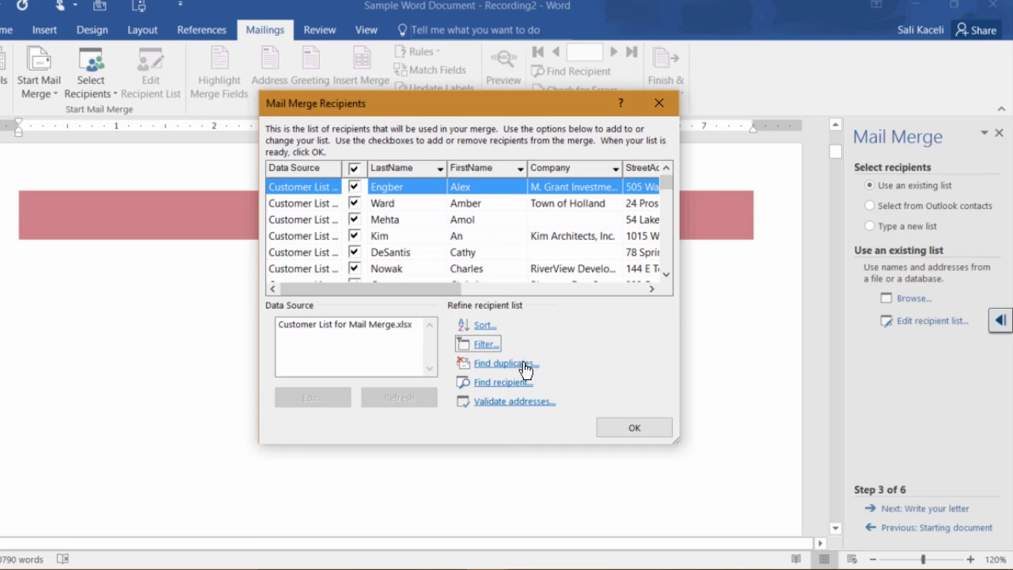
Accept the recipient list and advance the wizard to step 4, Write your letter.
left_click(633, 427)
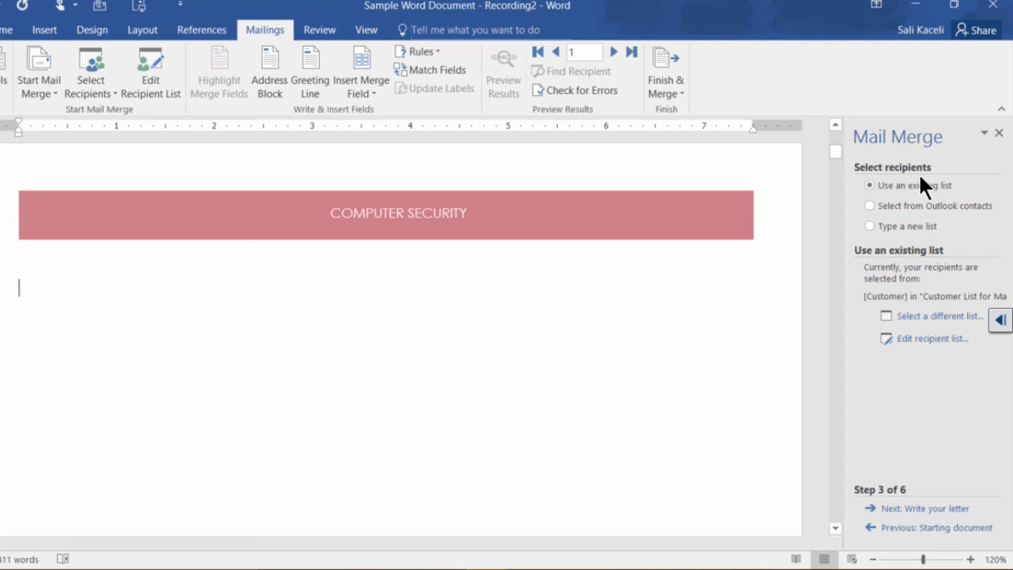
left_click(926, 511)
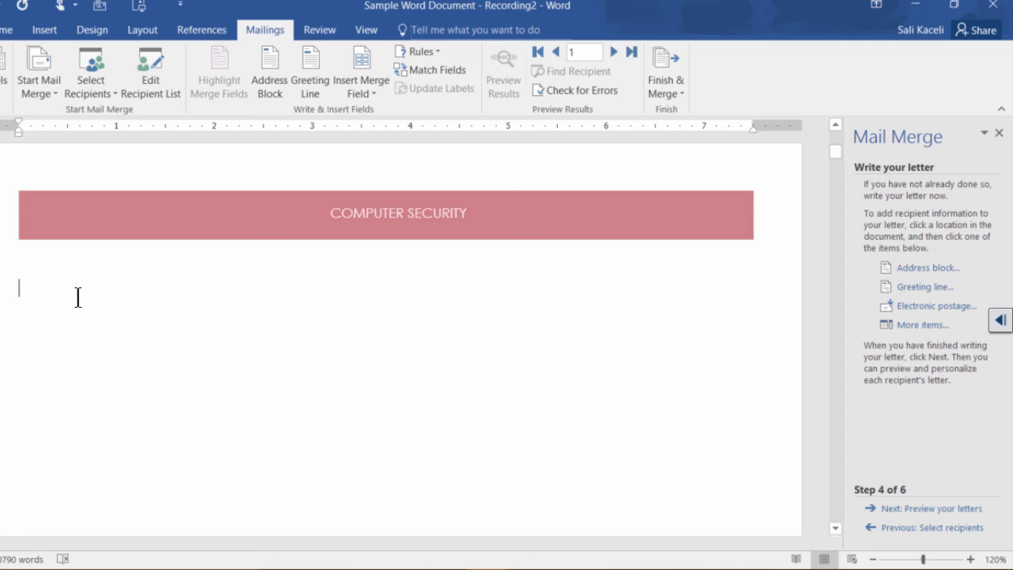
Type the greeting 'Dear «FirstName»,' and insert an empty line above it.
type("Dear")
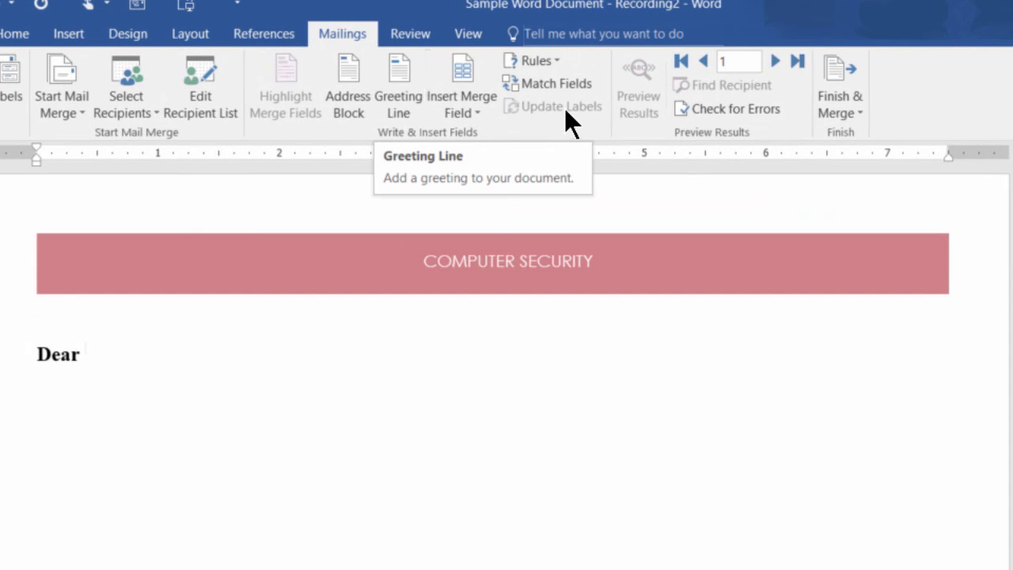
left_click(473, 114)
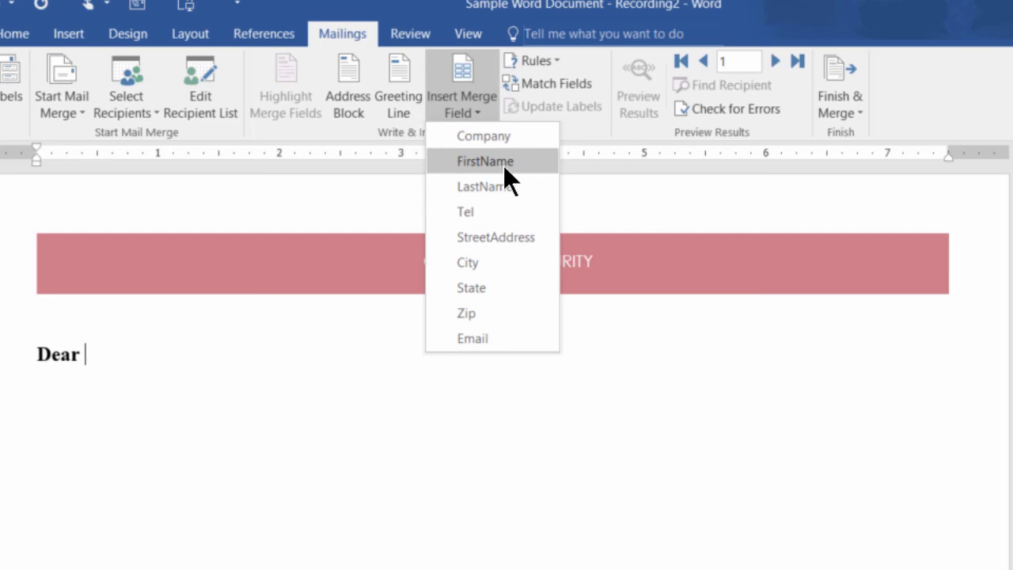
left_click(502, 164)
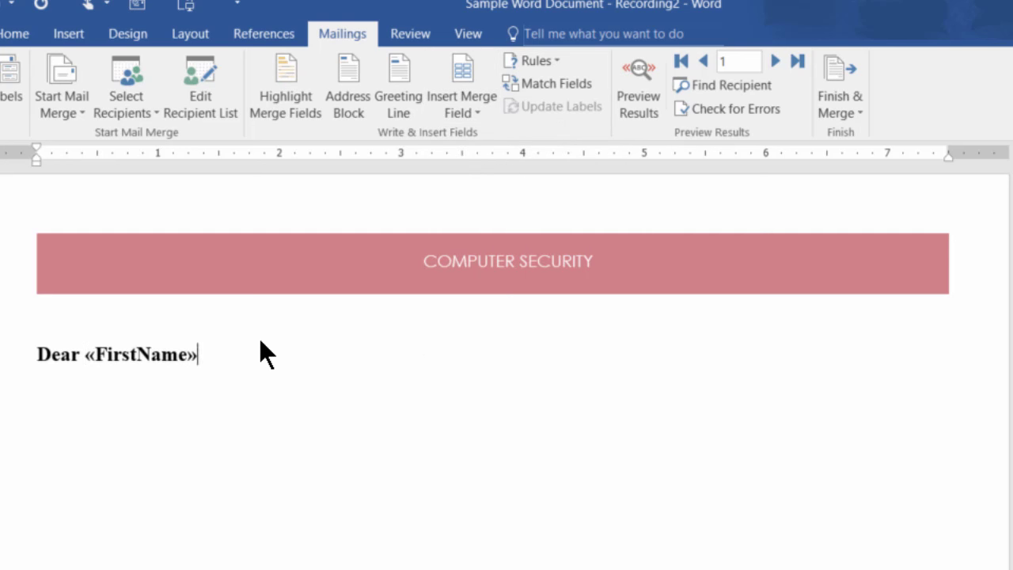
type(",")
key("Return")
left_click(72, 352)
key("Home")
key("Return")
left_click(72, 361)
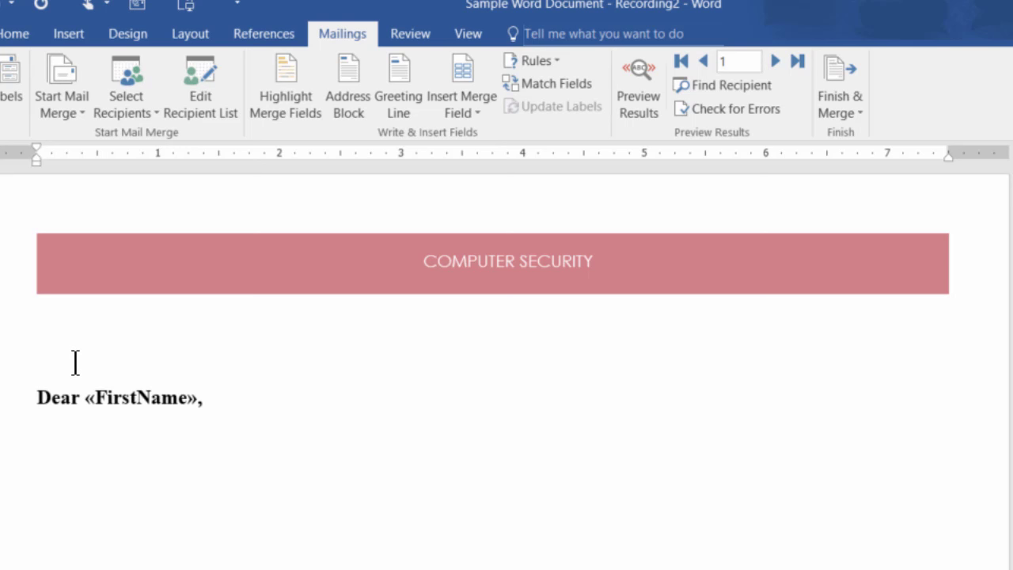
Add the address lines «FirstName» «LastName» and «StreetAddress» above the greeting.
key("Return")
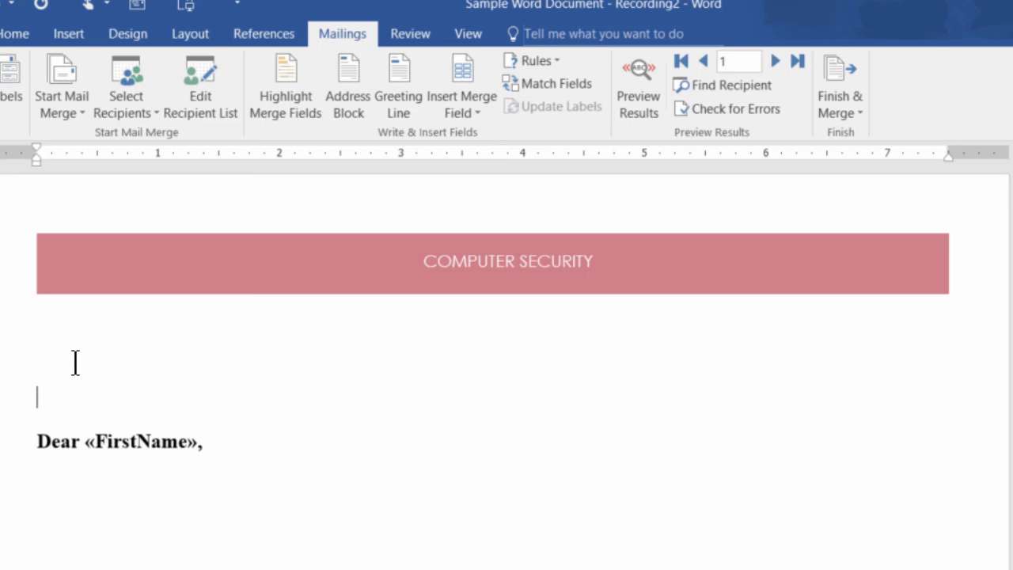
key("Up")
left_click(462, 118)
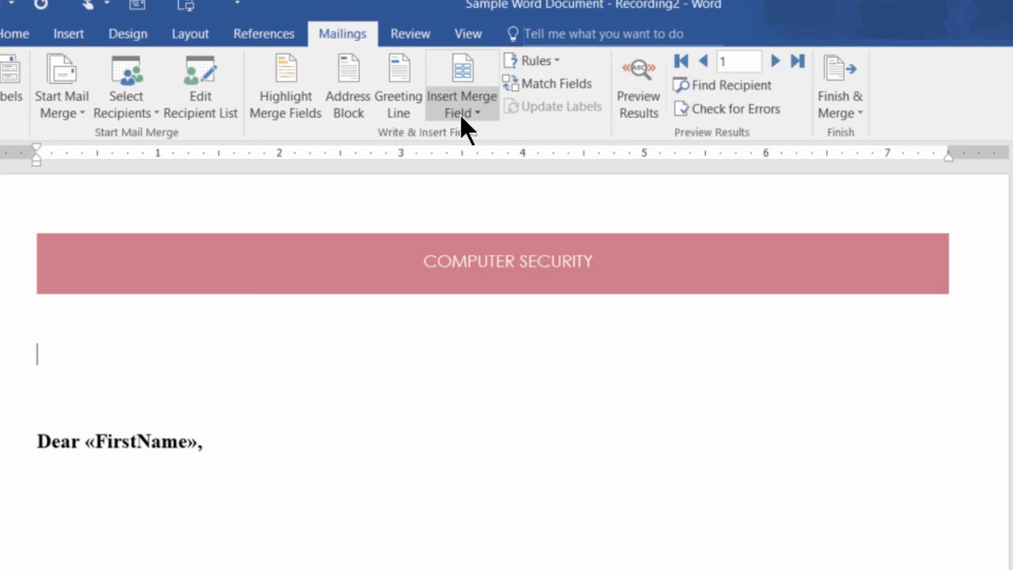
left_click(508, 165)
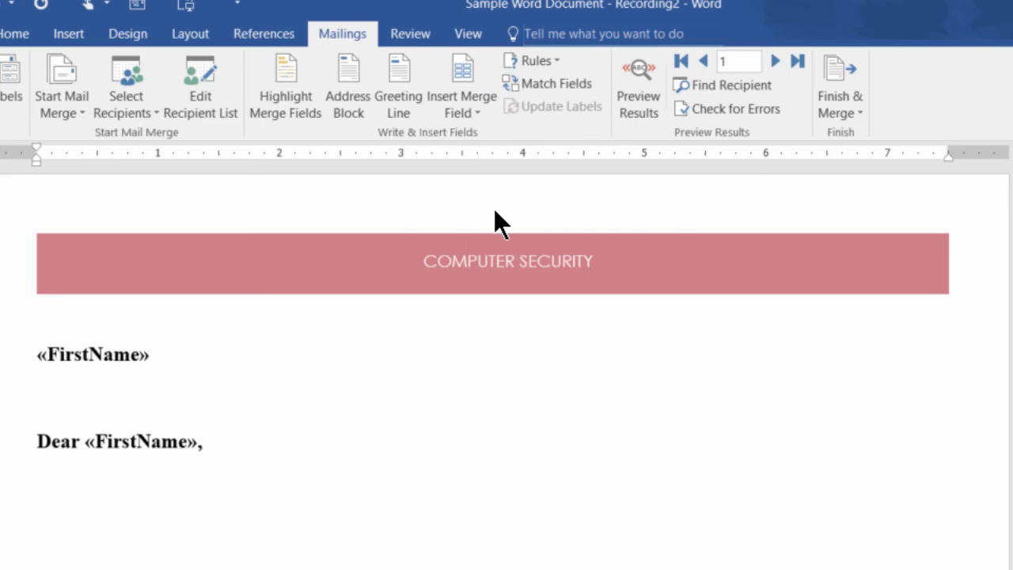
left_click(478, 110)
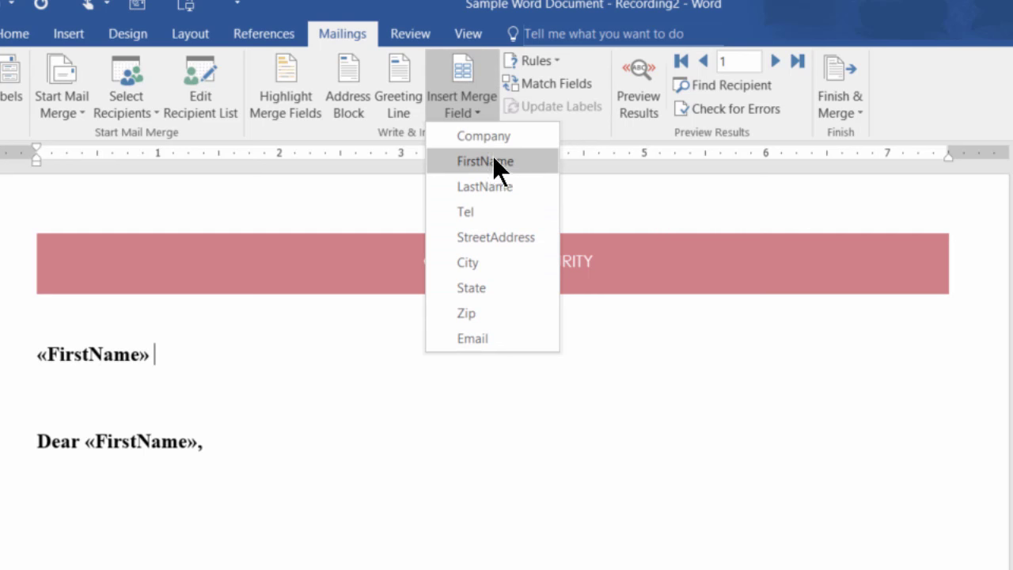
left_click(487, 175)
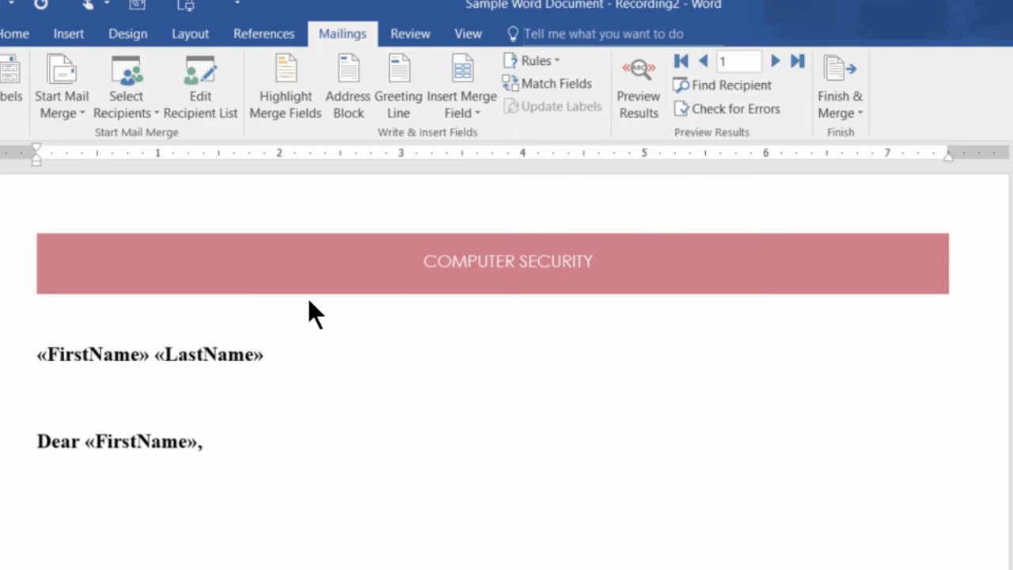
key("Return")
left_click(464, 113)
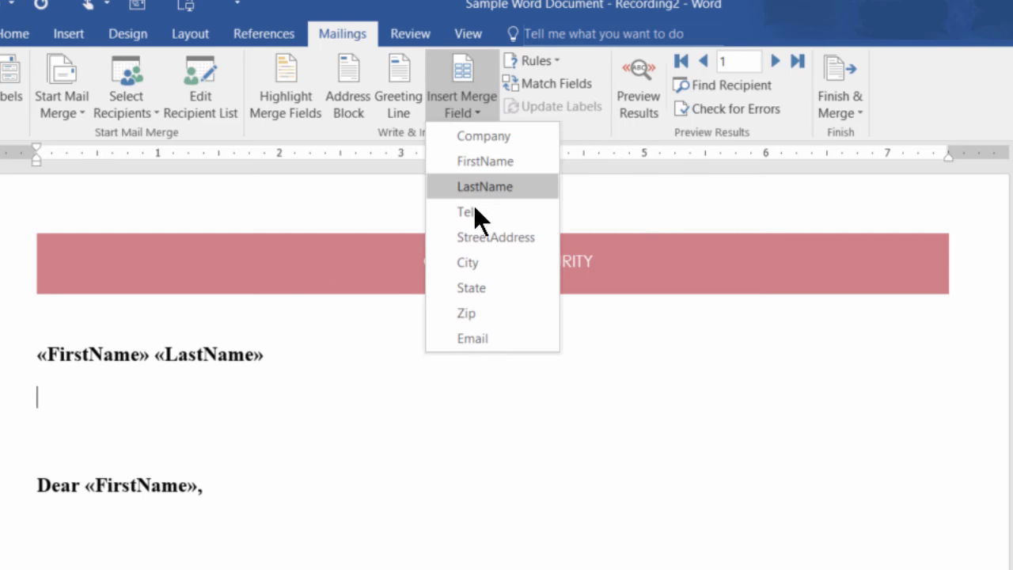
left_click(498, 231)
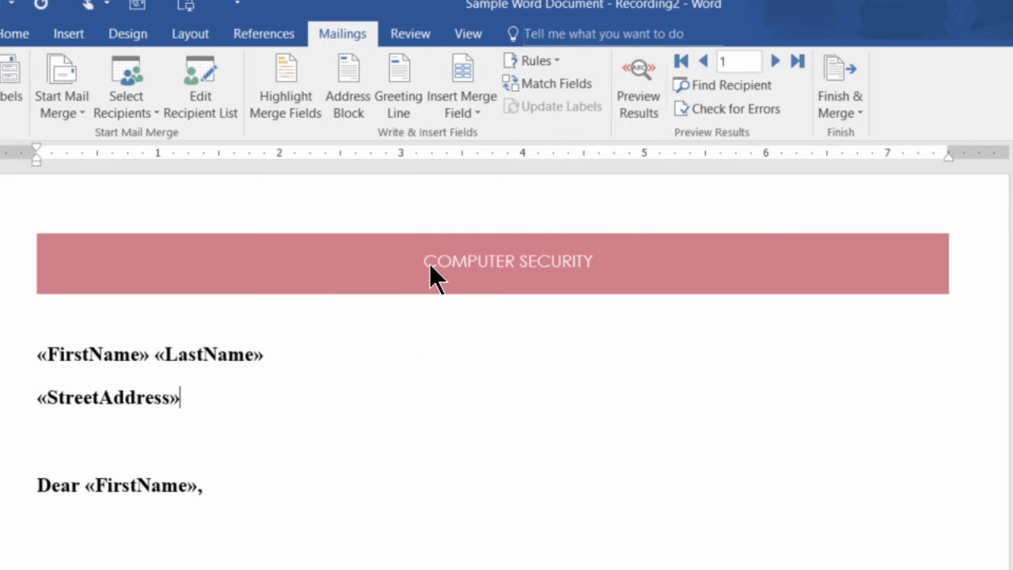
Add the third address line «City», «State» «Zip» below the street address.
key("Return")
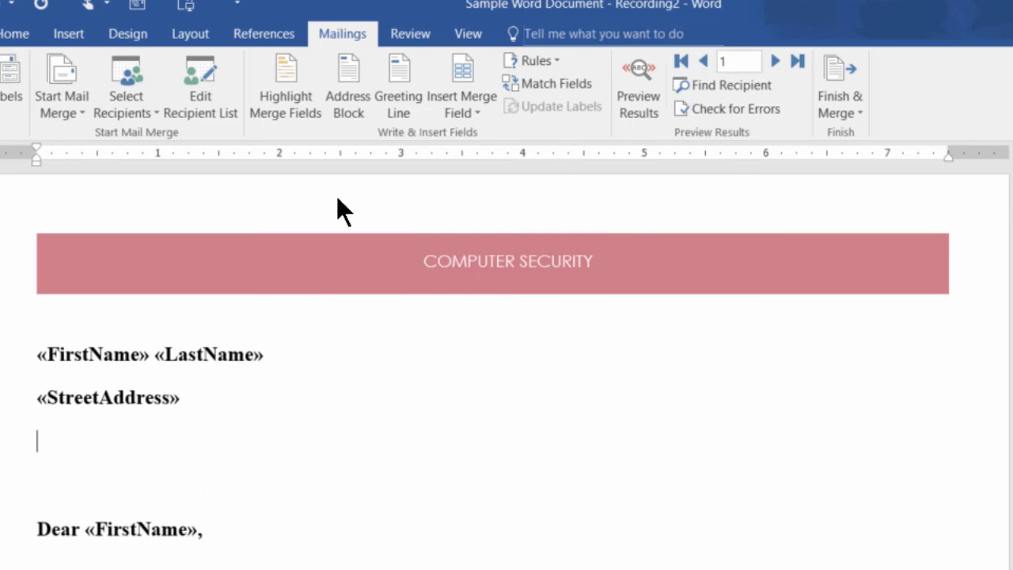
left_click(477, 113)
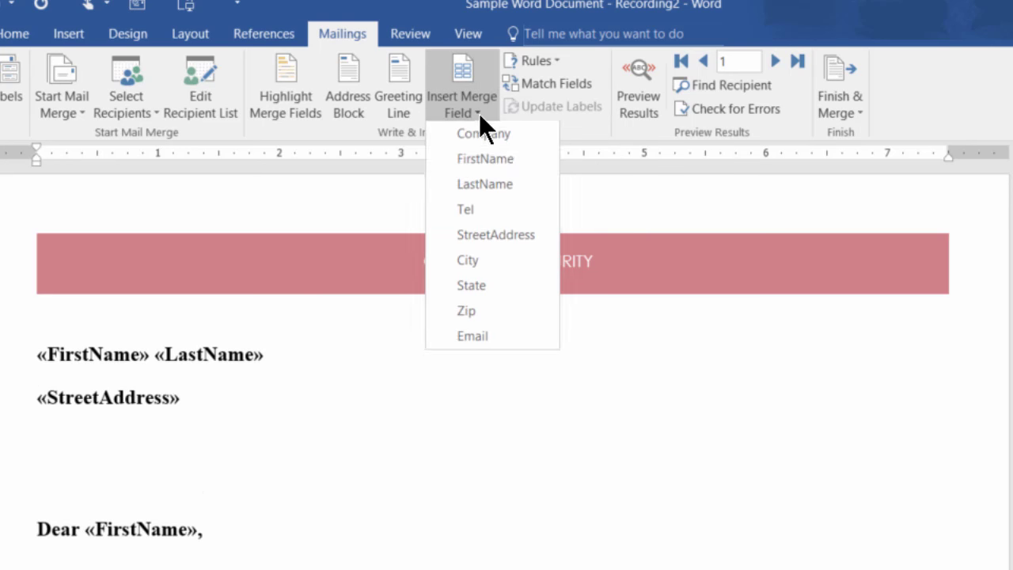
left_click(470, 265)
type(",")
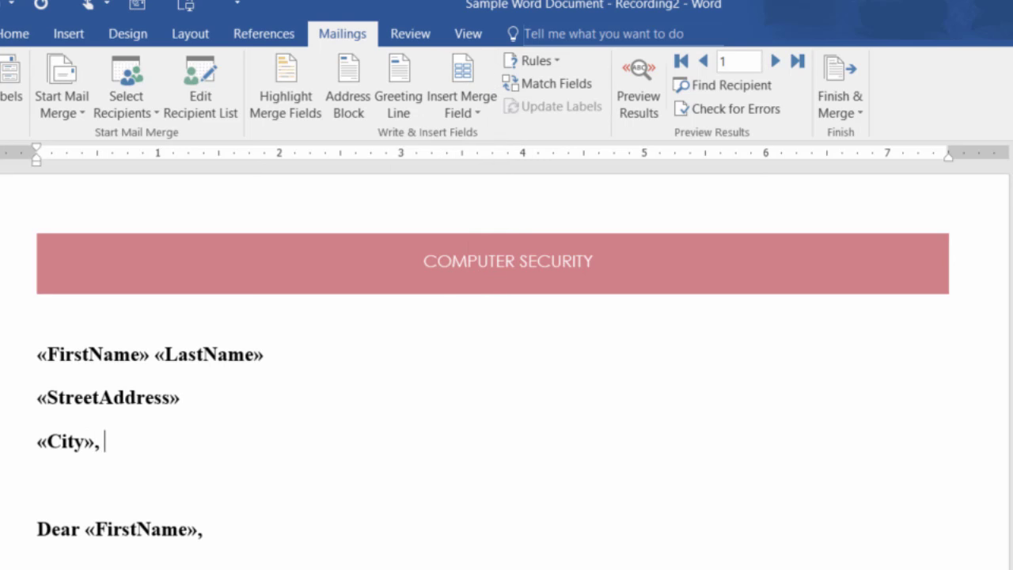
left_click(467, 113)
left_click(473, 288)
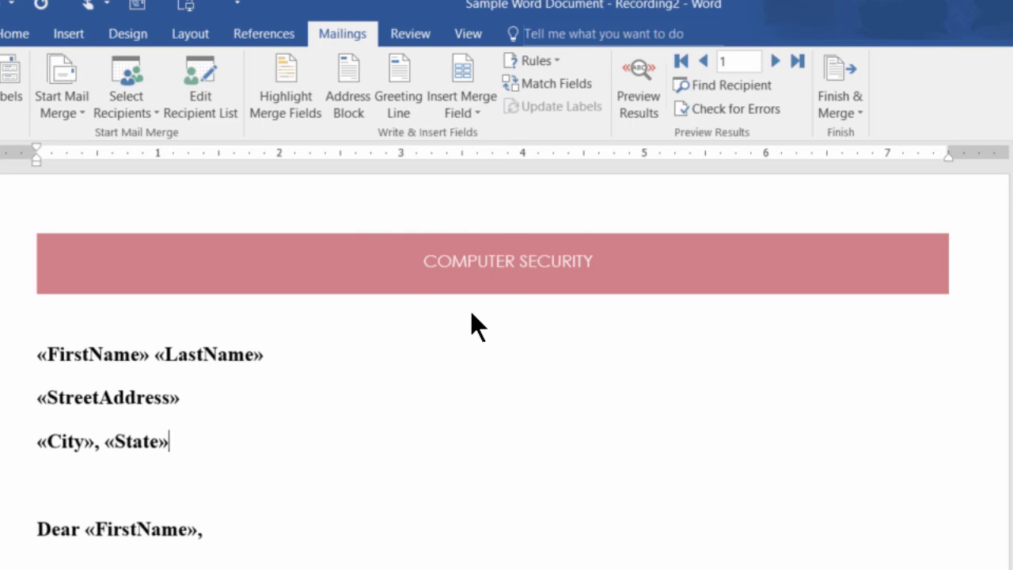
left_click(479, 111)
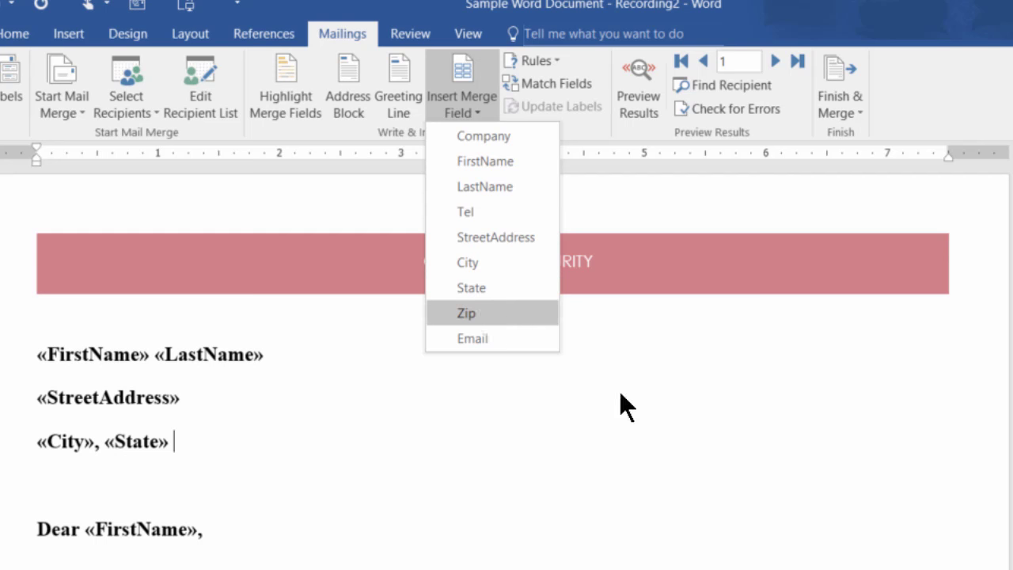
left_click(480, 312)
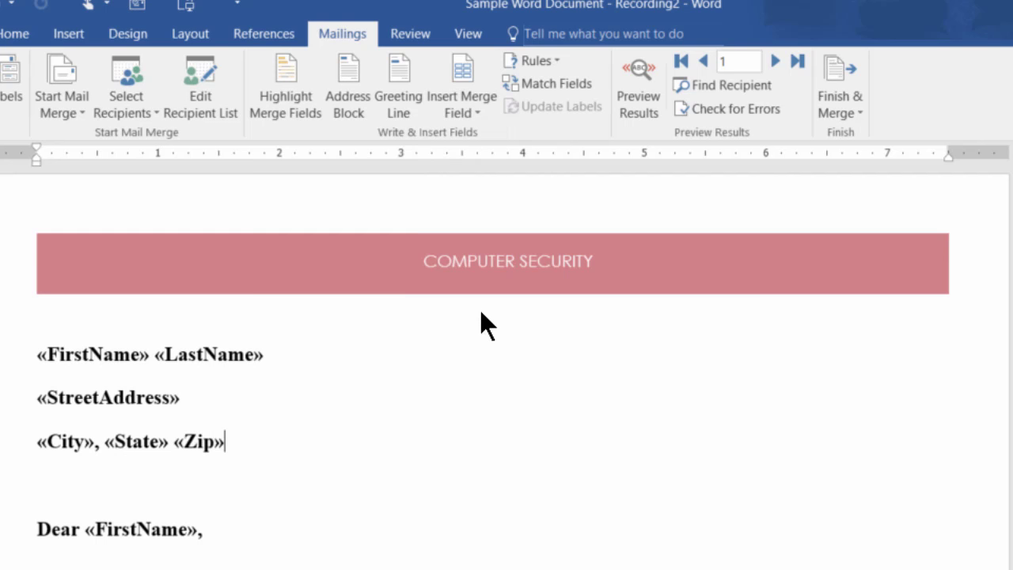
left_click(43, 364, "shift")
left_click(267, 440)
On a new line below the greeting, type 'Below is the annual report for your investments.'.
left_click(247, 527)
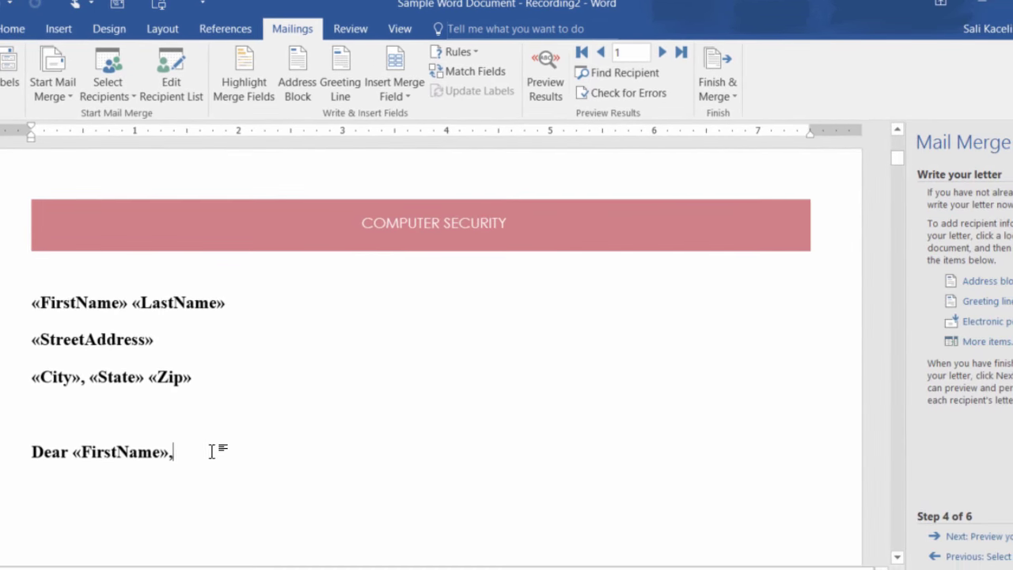
key("Return")
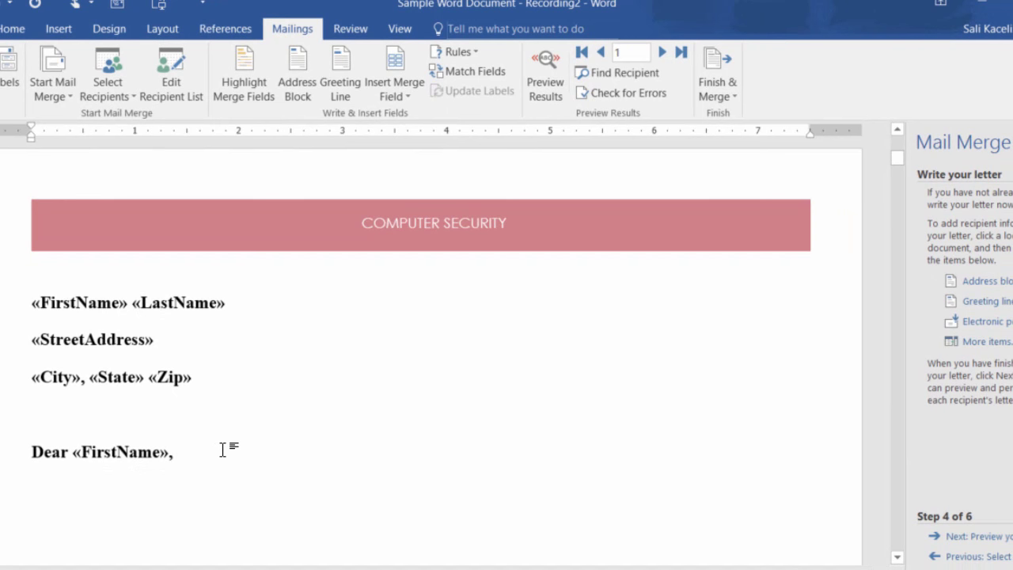
type("Below is the a")
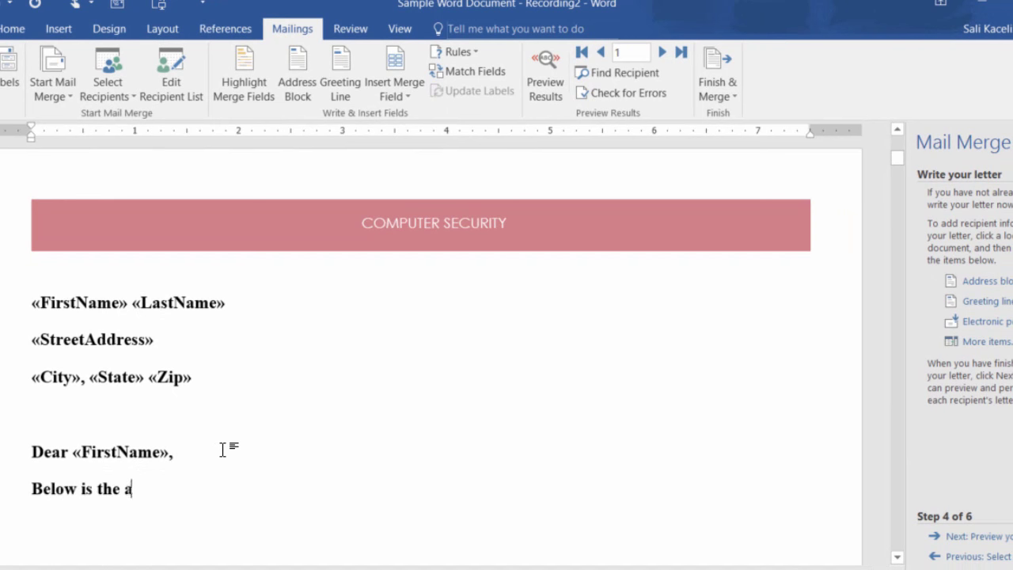
type("nnual report ")
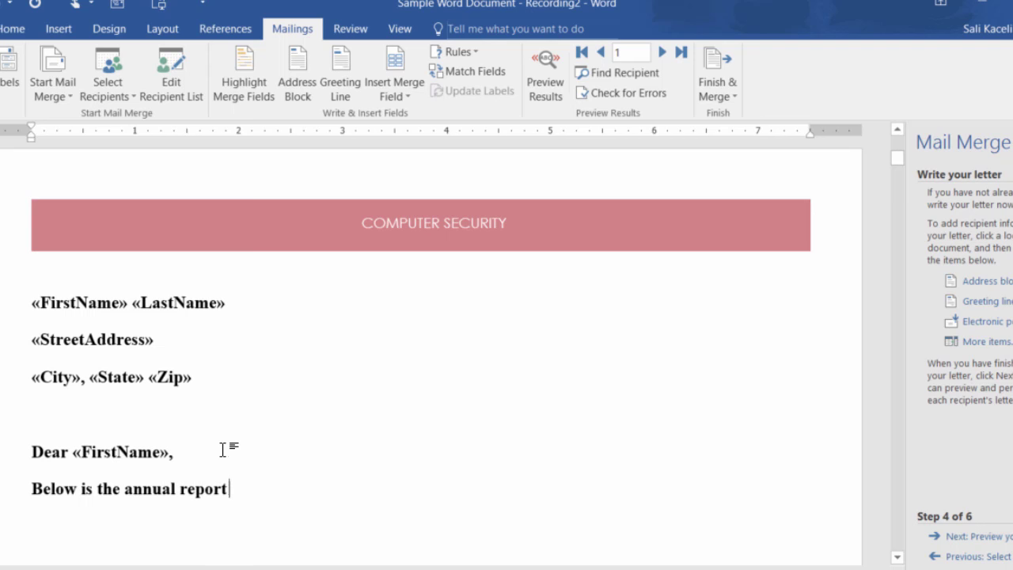
type("for your investm")
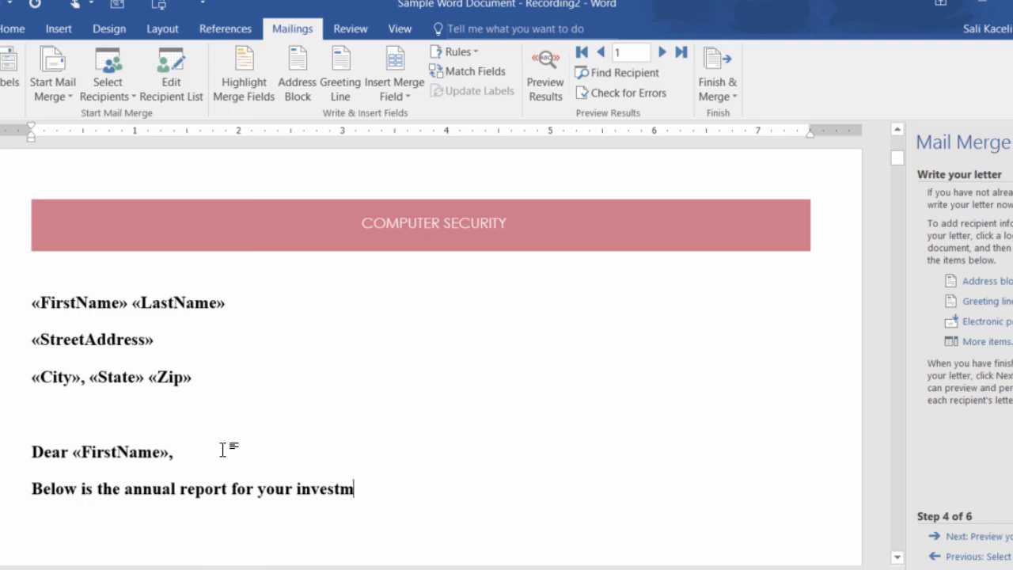
type("en")
key("BackSpace")
type("ents.")
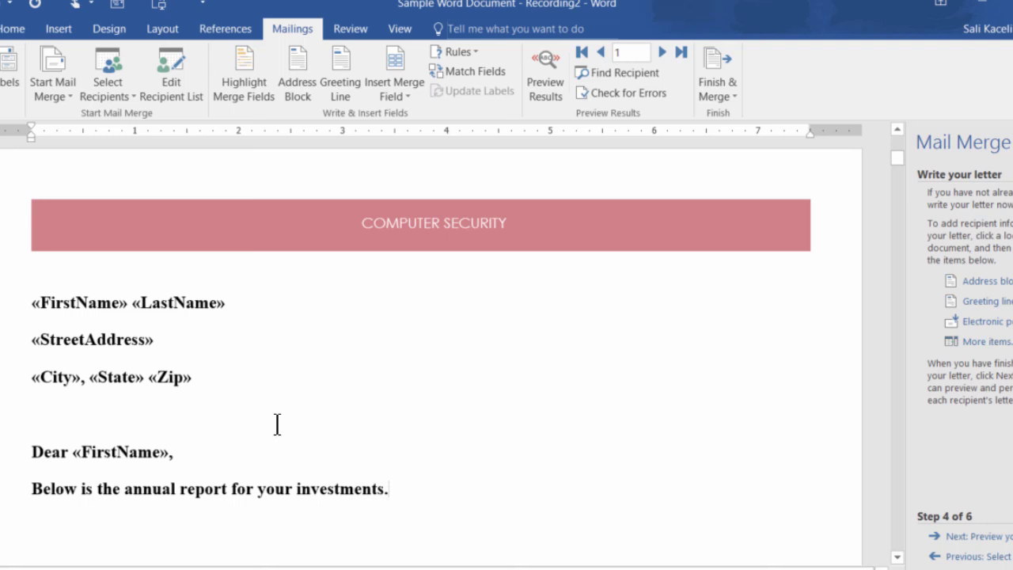
After that sentence, add a second one asking the reader to contact us with any concerns.
left_click_drag(398, 492, 389, 490)
left_click(401, 490)
type("If you ")
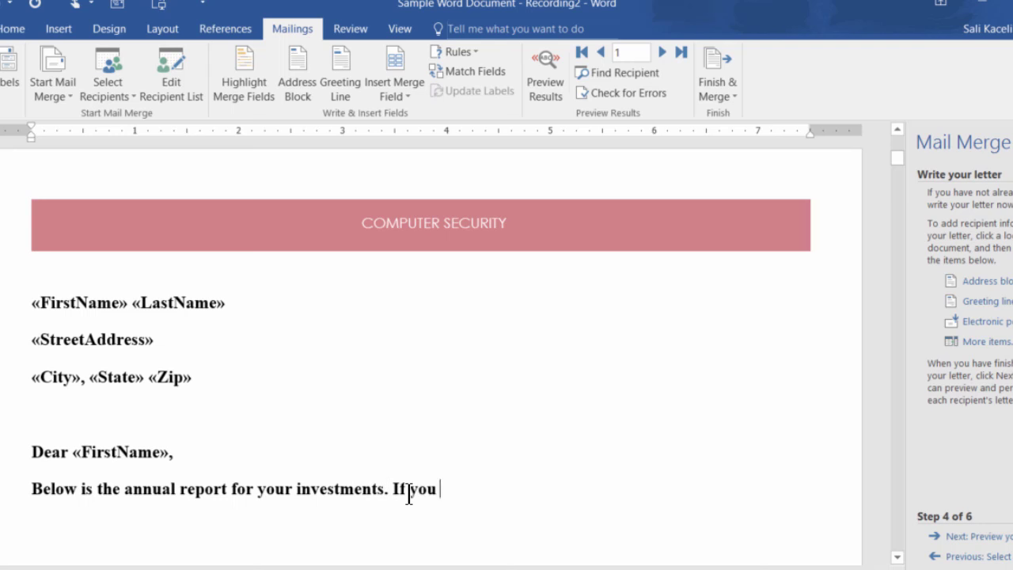
type("have any concer")
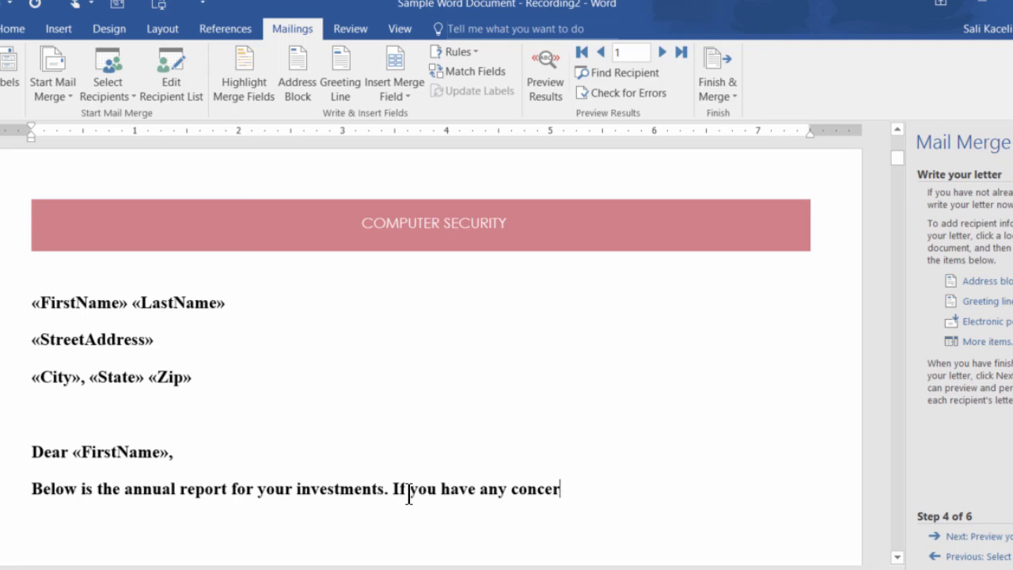
type("ns, please co")
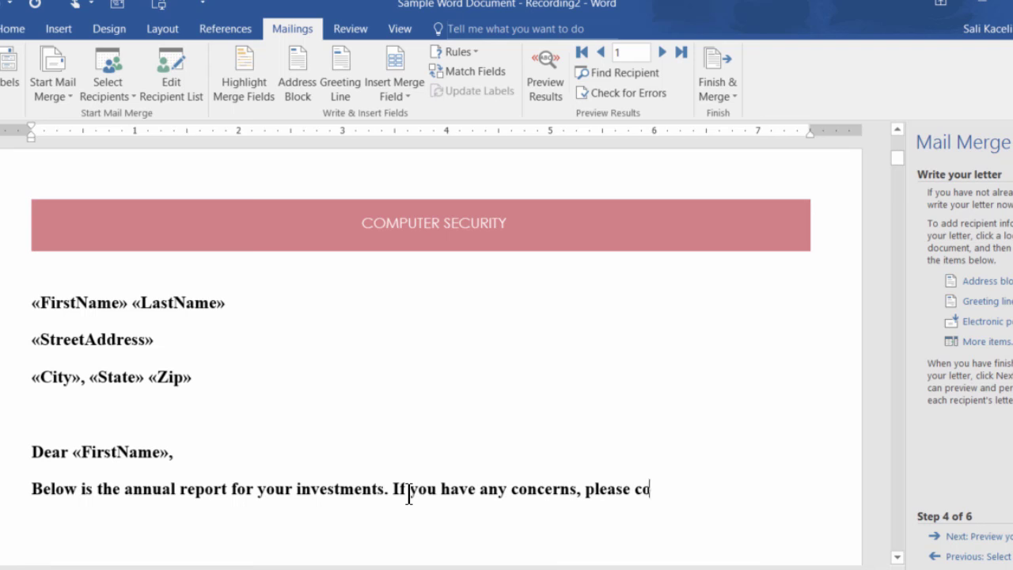
type("ncatc us as soon as possible.")
key("Return")
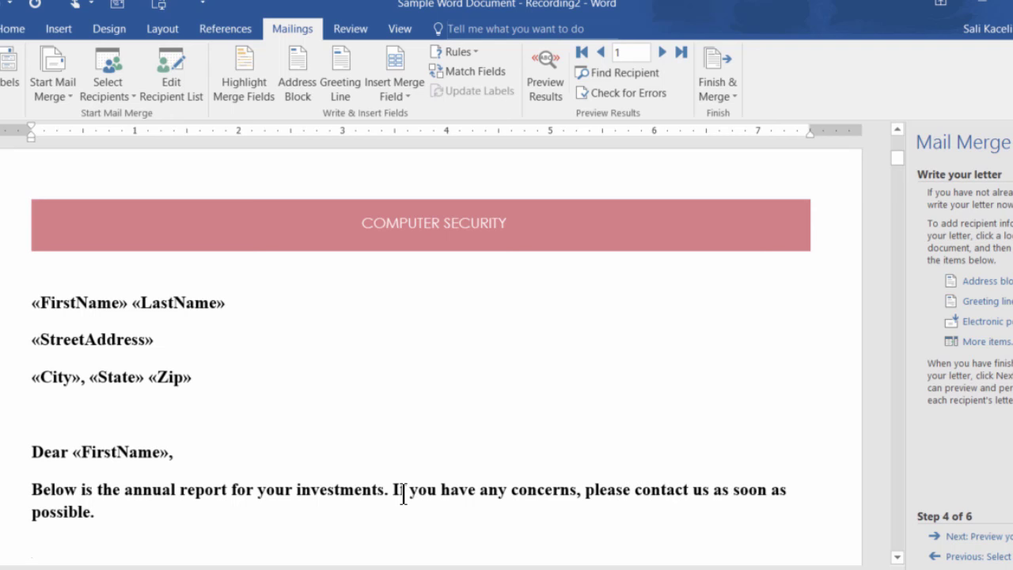
scroll(400, 475, "down", 1)
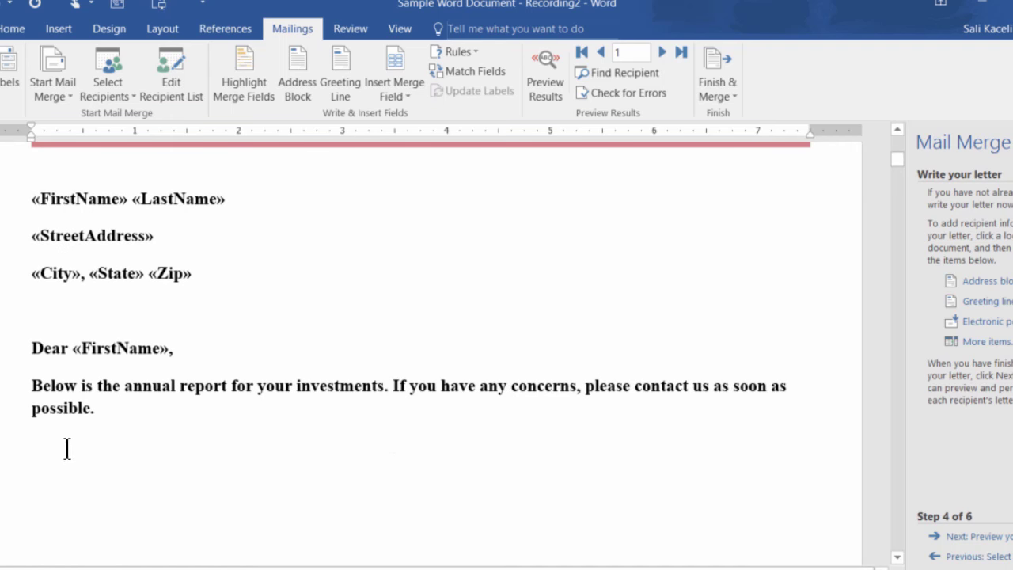
left_click(425, 95)
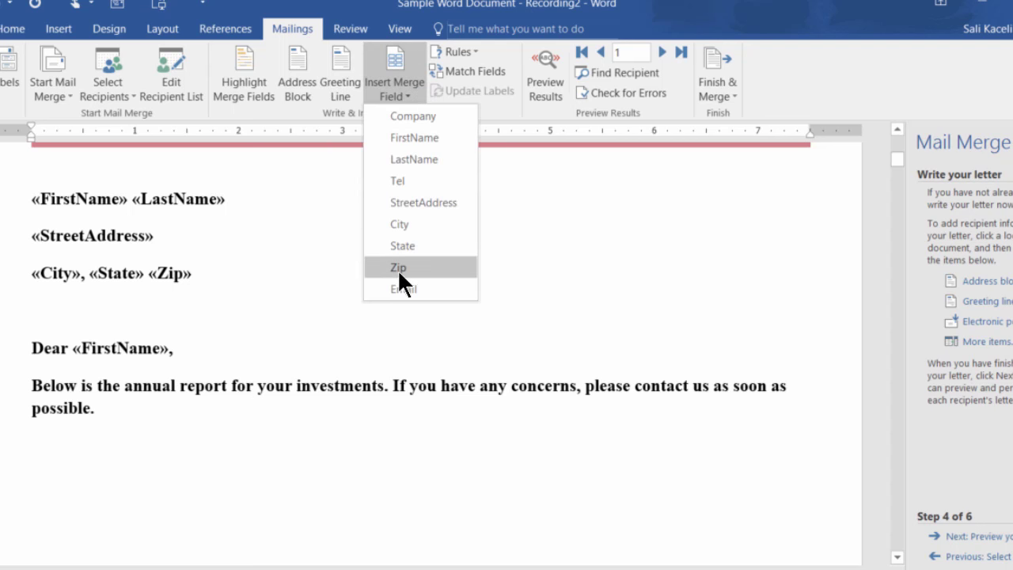
left_click(99, 550)
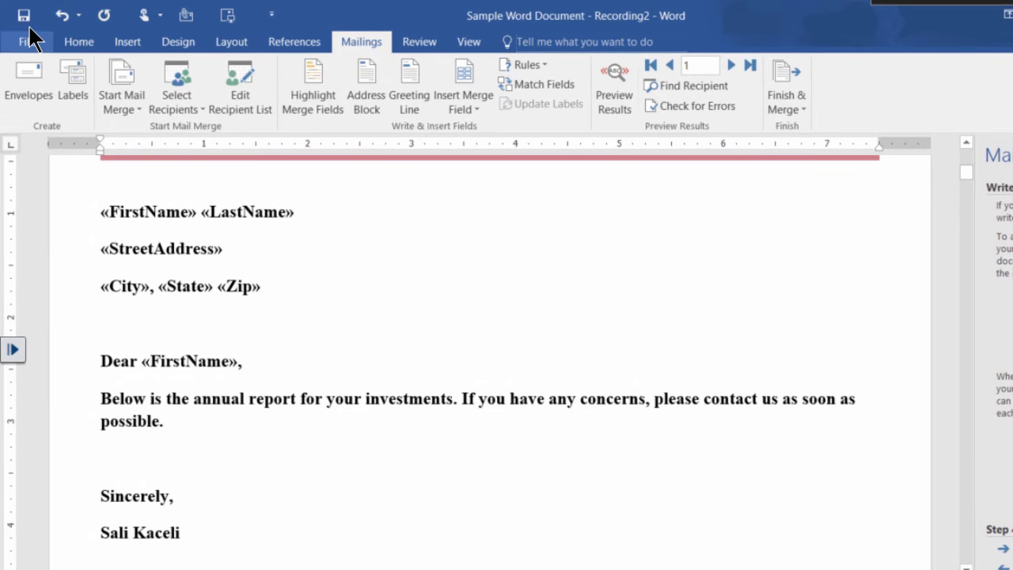
Save the letter under the new name 'Sample Word Document - Mail Merge'.
key("F12")
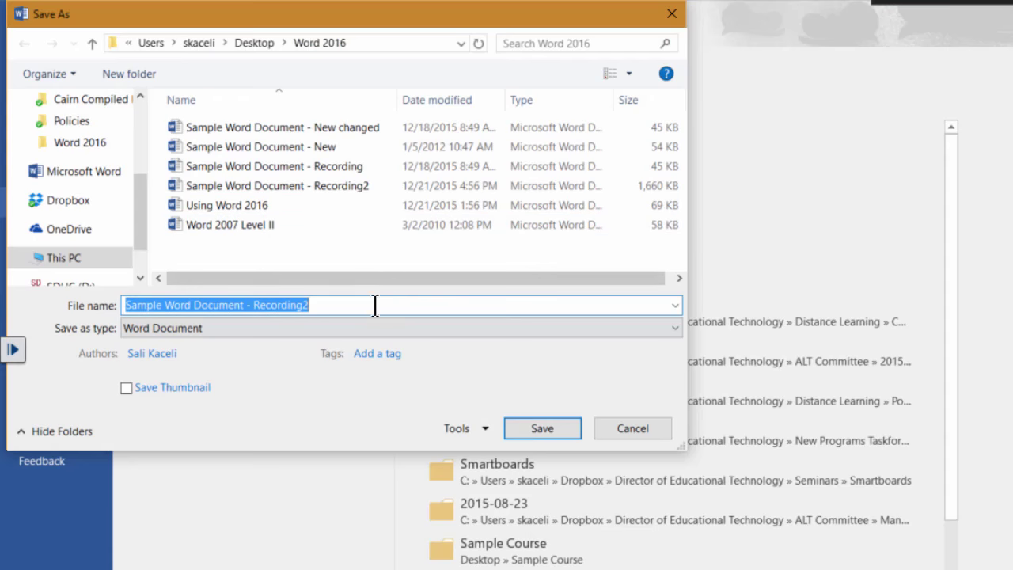
key("End")
key("BackSpace")
key("BackSpace")
key("BackSpace")
key("BackSpace")
key("BackSpace")
key("BackSpace")
key("BackSpace")
key("BackSpace")
key("BackSpace")
key("BackSpace")
type("Mail Merge")
key("Return")
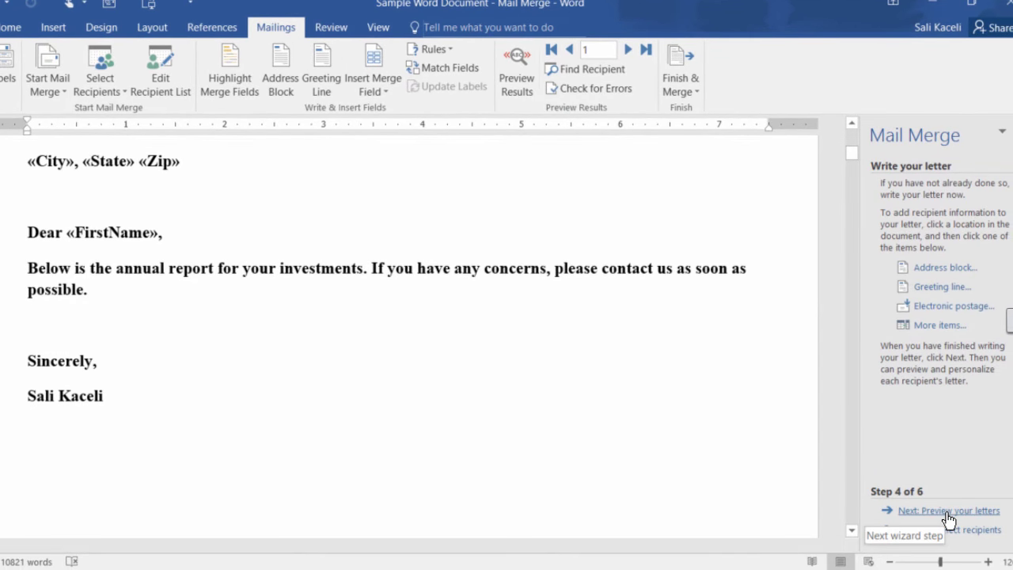
Advance the Mail Merge wizard to preview the letter filled with recipient data.
left_click(947, 513)
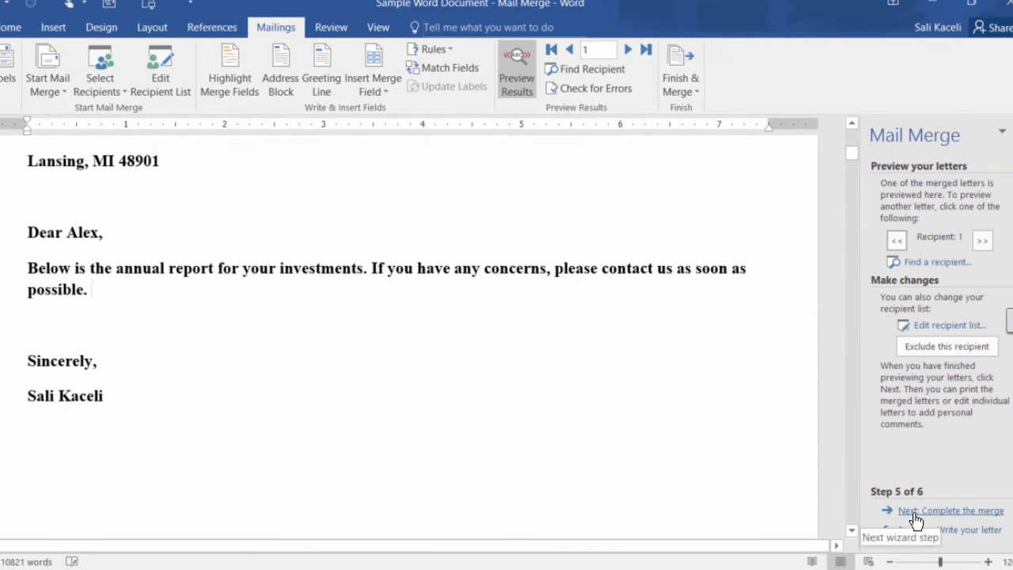
scroll(259, 268, "up", 4)
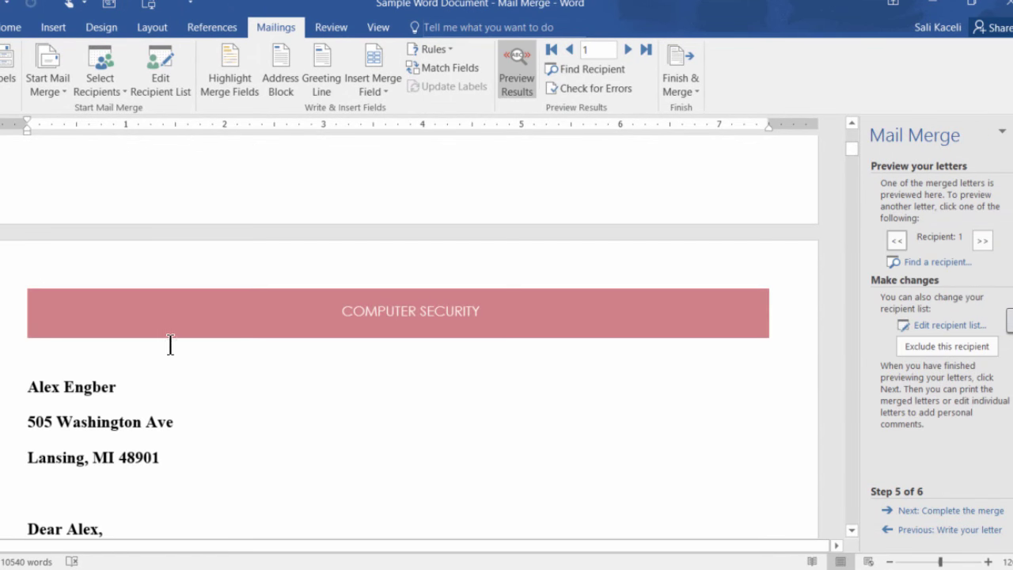
scroll(170, 344, "down", 1)
left_click(117, 291)
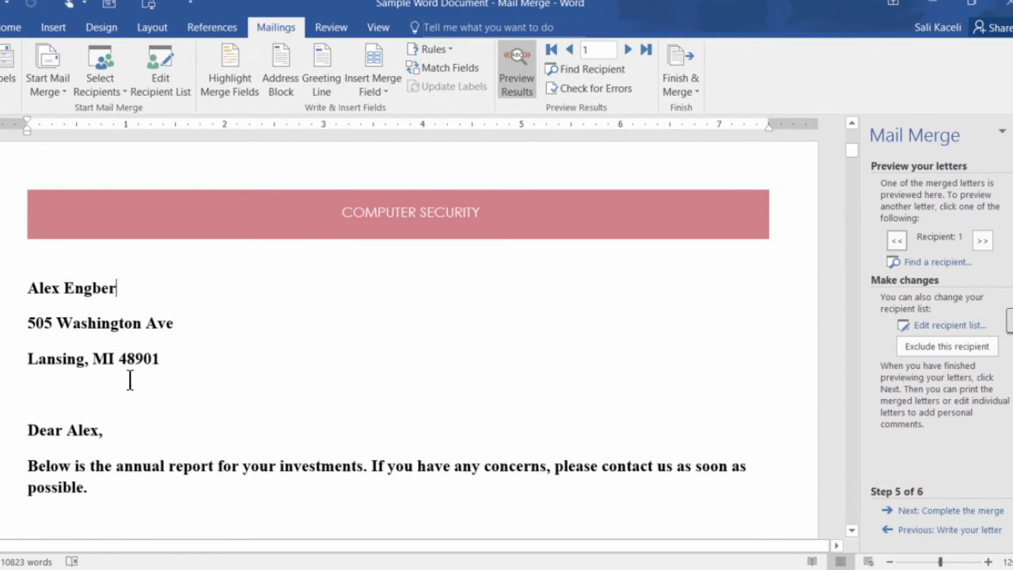
scroll(107, 444, "down", 1)
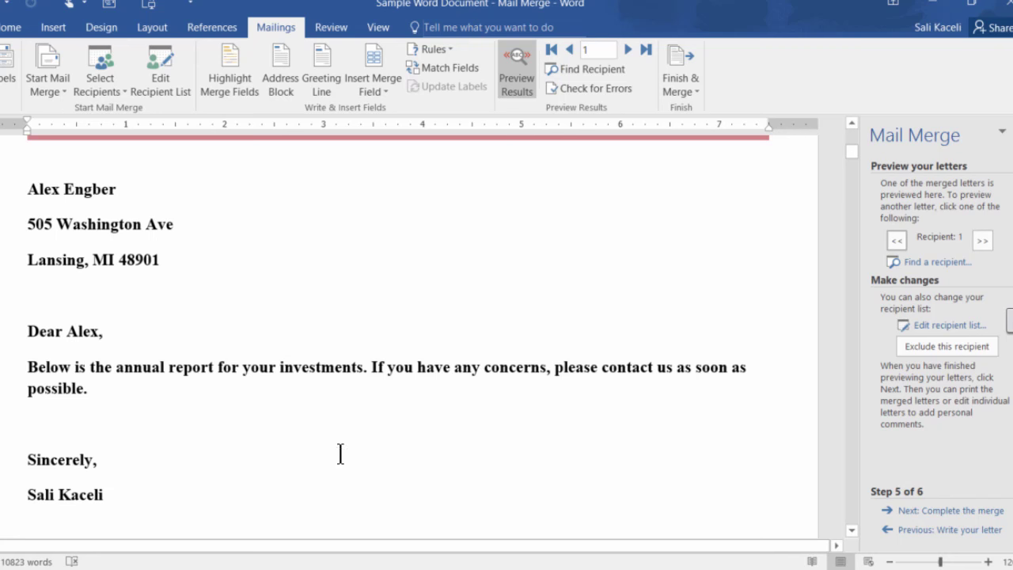
Step forward through ten recipients' letters using the next-recipient button.
left_click(984, 241)
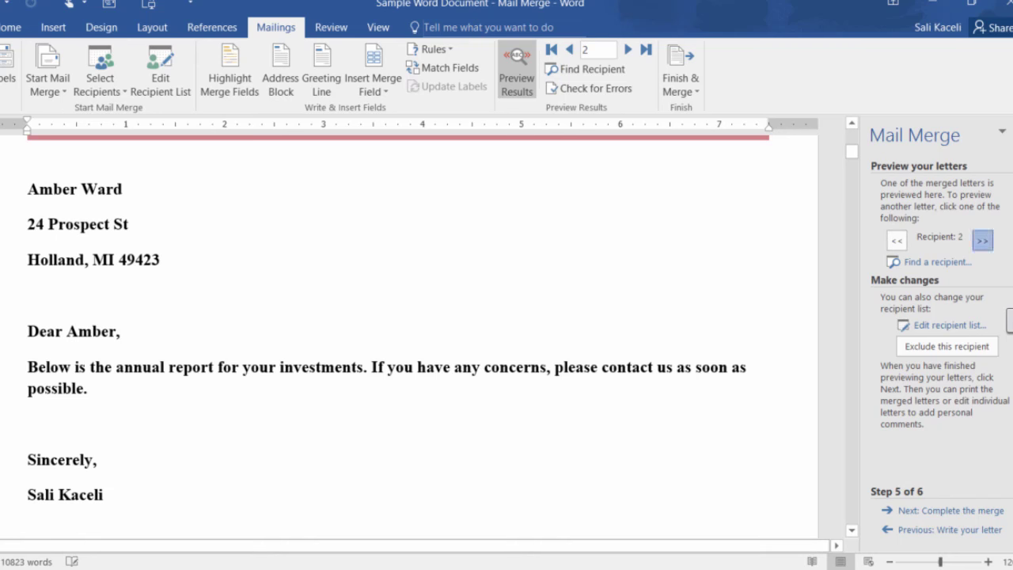
left_click(984, 241)
left_click(984, 241)
left_click(984, 240)
left_click(984, 240)
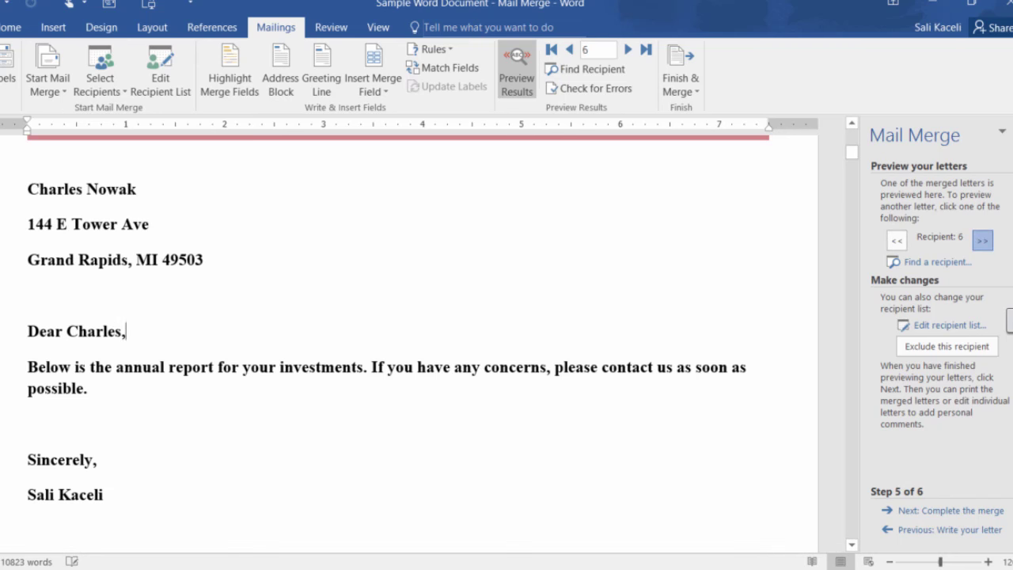
left_click(984, 241)
left_click(983, 241)
left_click(984, 240)
left_click(984, 241)
left_click(983, 241)
left_click(984, 240)
left_click(983, 240)
left_click(984, 240)
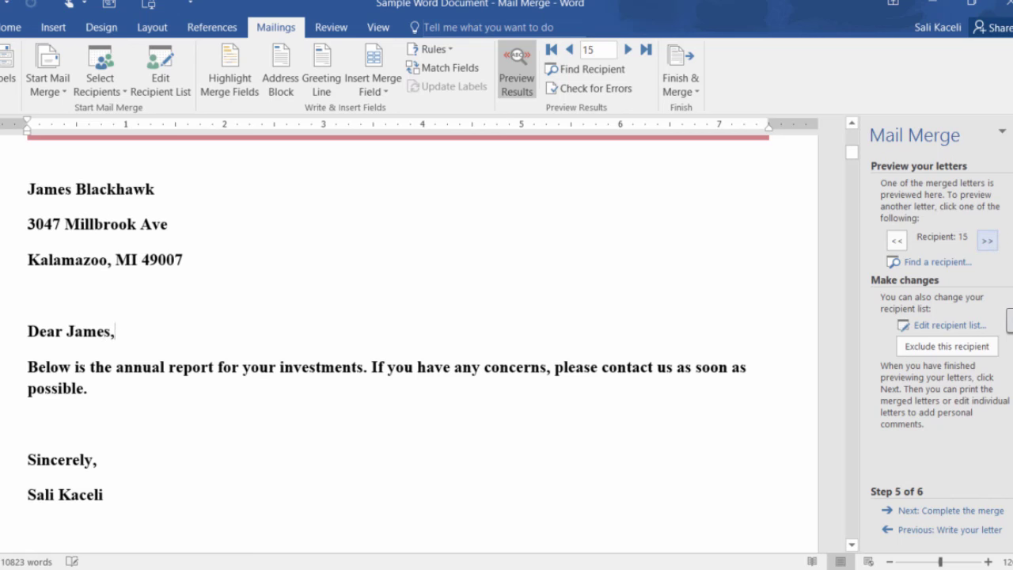
left_click(983, 240)
left_click(984, 240)
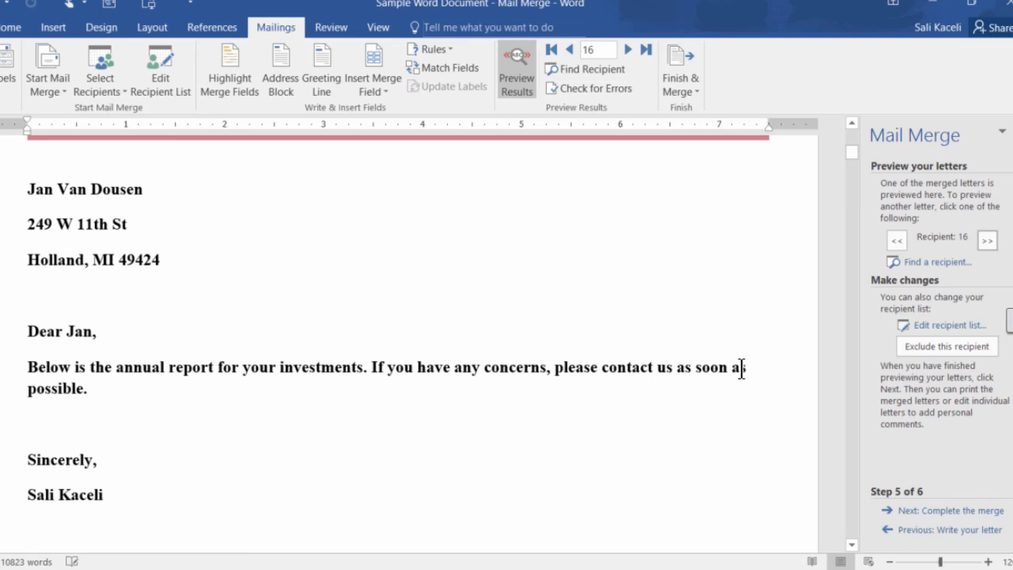
Complete the merge by editing individual letters, merging All records into a new document.
left_click(978, 513)
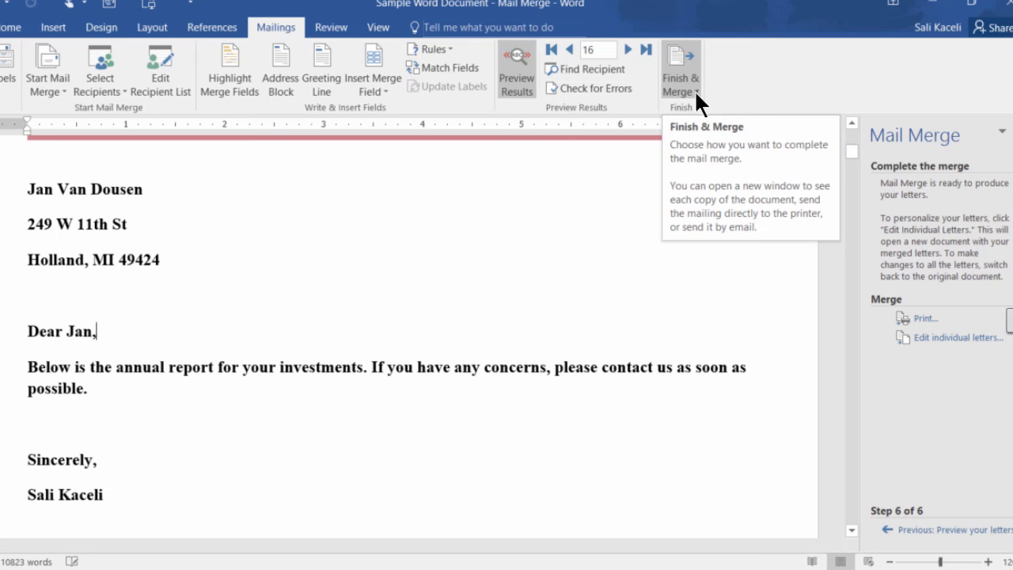
left_click(934, 340)
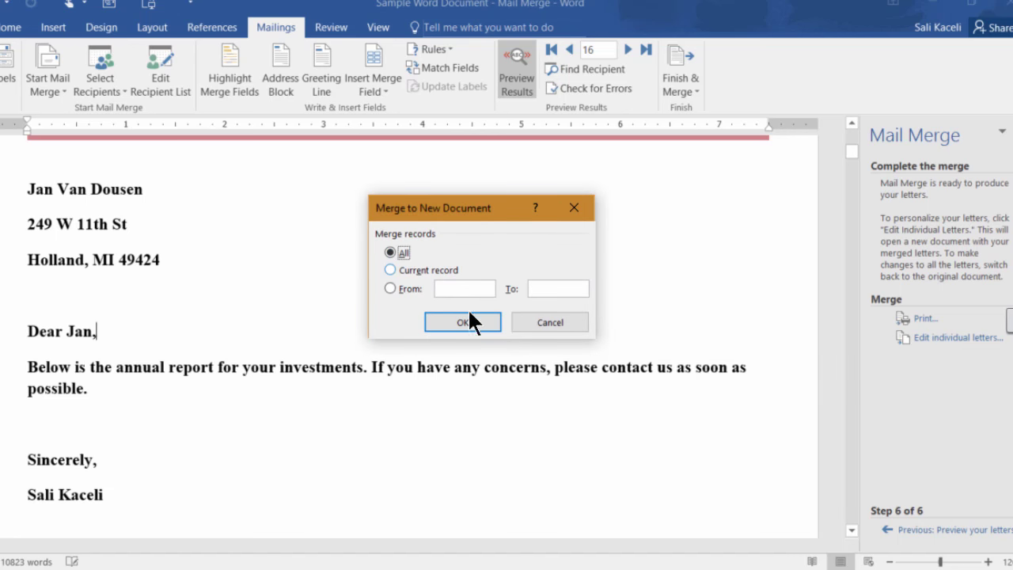
left_click(475, 323)
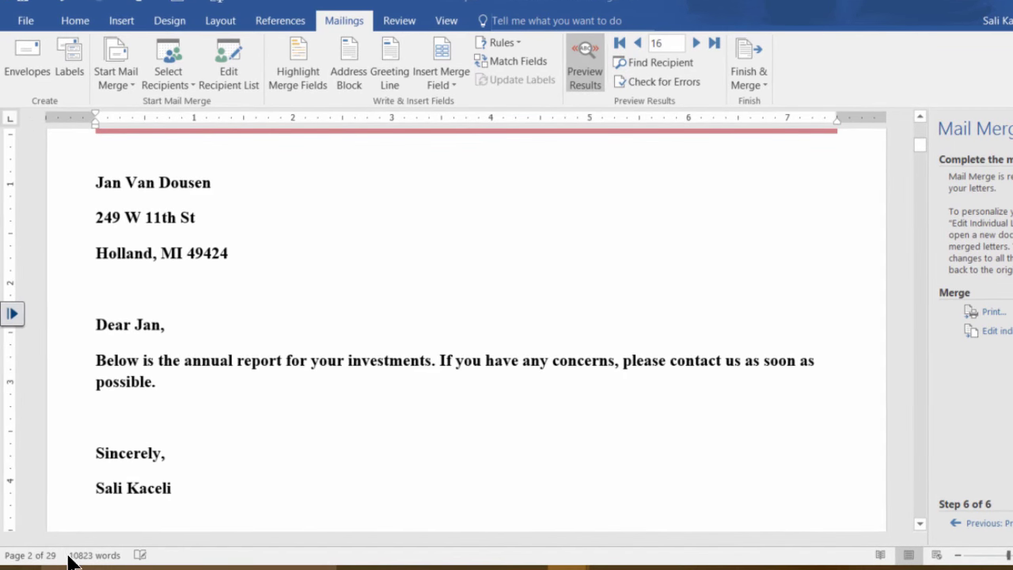
Scroll through Letters1 to check each customer's personalized letter with address and greeting.
scroll(752, 285, "down", 10)
scroll(768, 281, "down", 4)
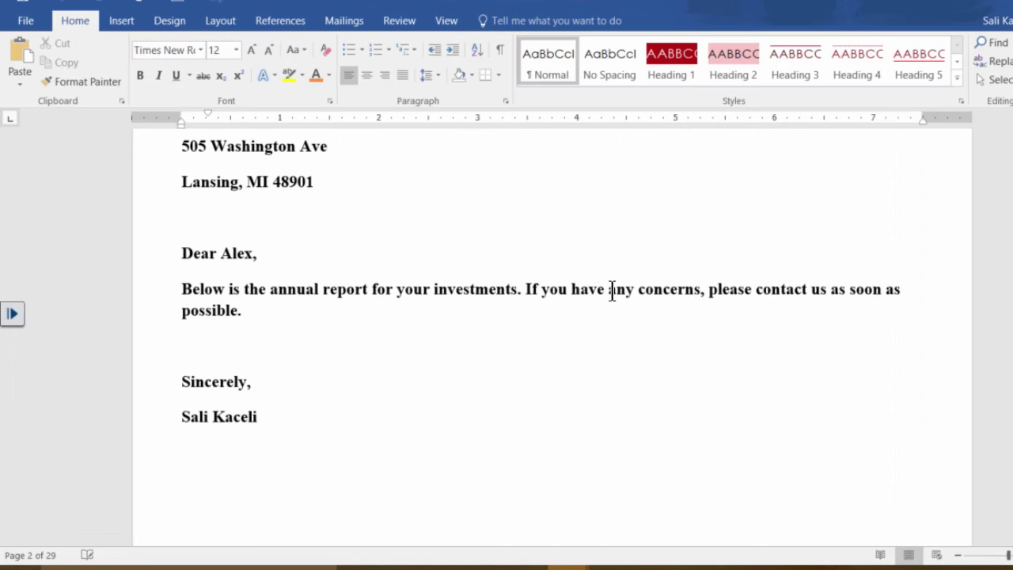
scroll(545, 294, "up", 3)
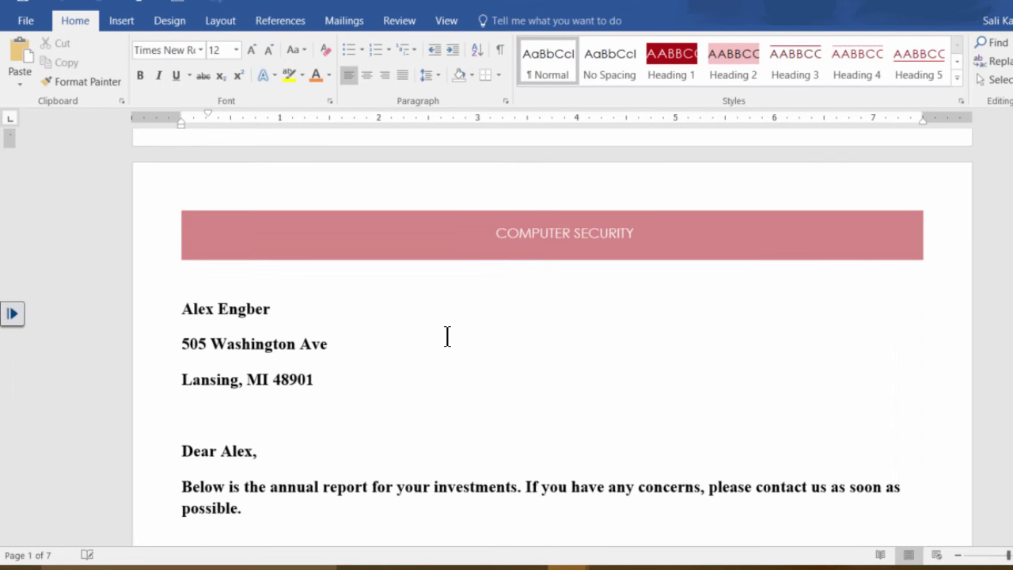
scroll(453, 322, "down", 3)
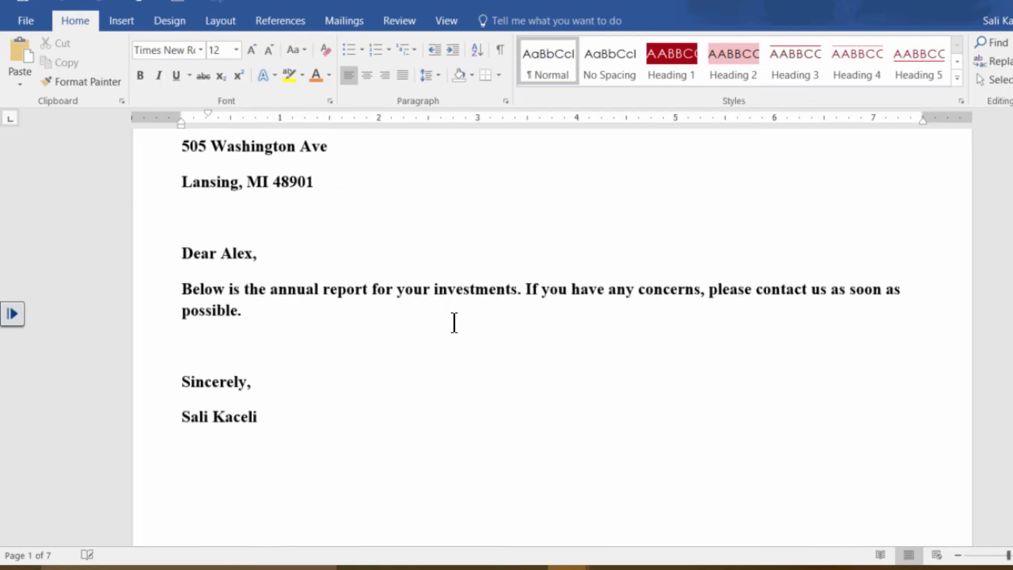
scroll(466, 324, "up", 5)
scroll(461, 364, "down", 3)
scroll(390, 362, "up", 8)
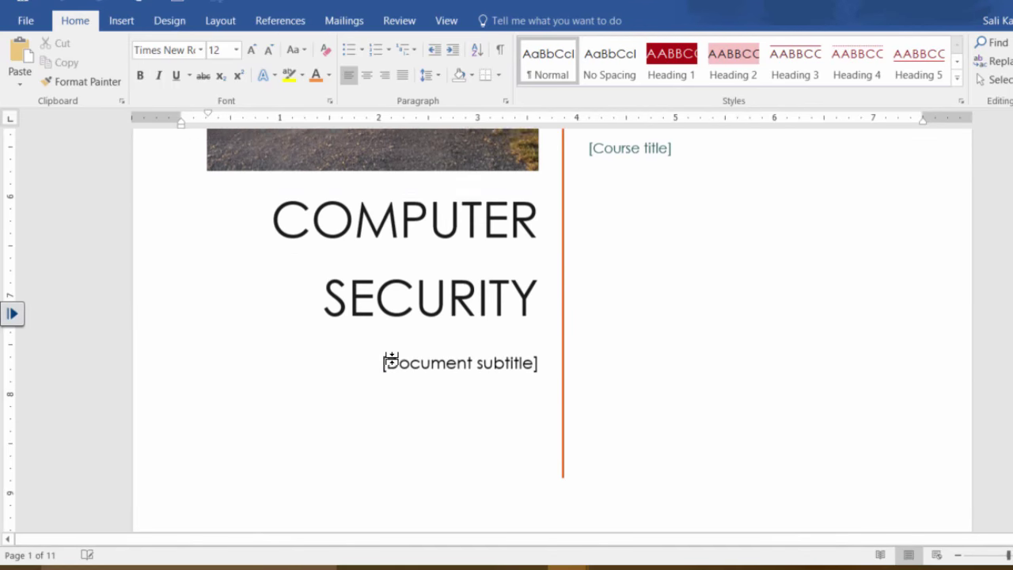
scroll(385, 340, "down", 10)
scroll(377, 360, "up", 3)
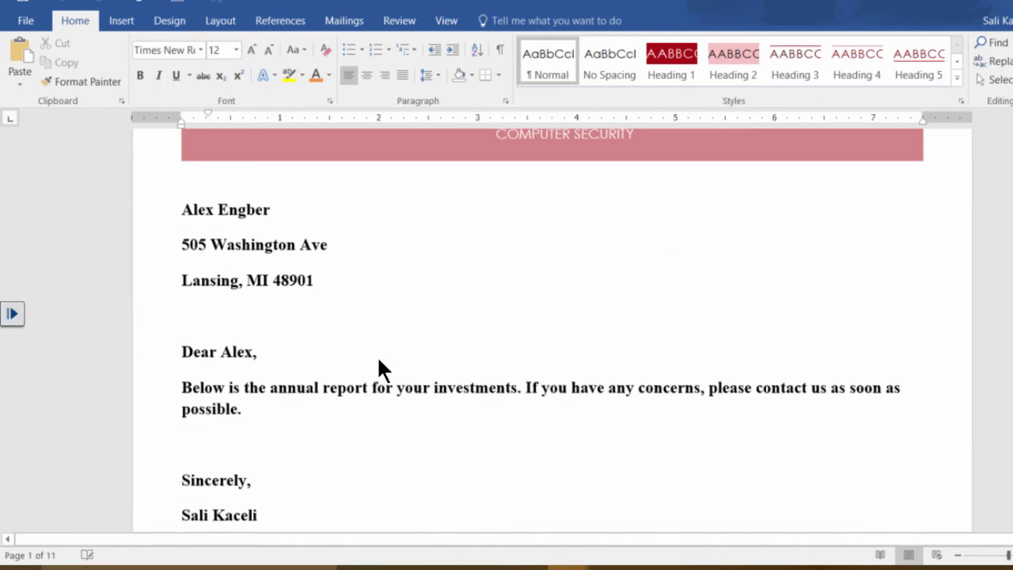
scroll(373, 362, "down", 6)
scroll(402, 410, "down", 20)
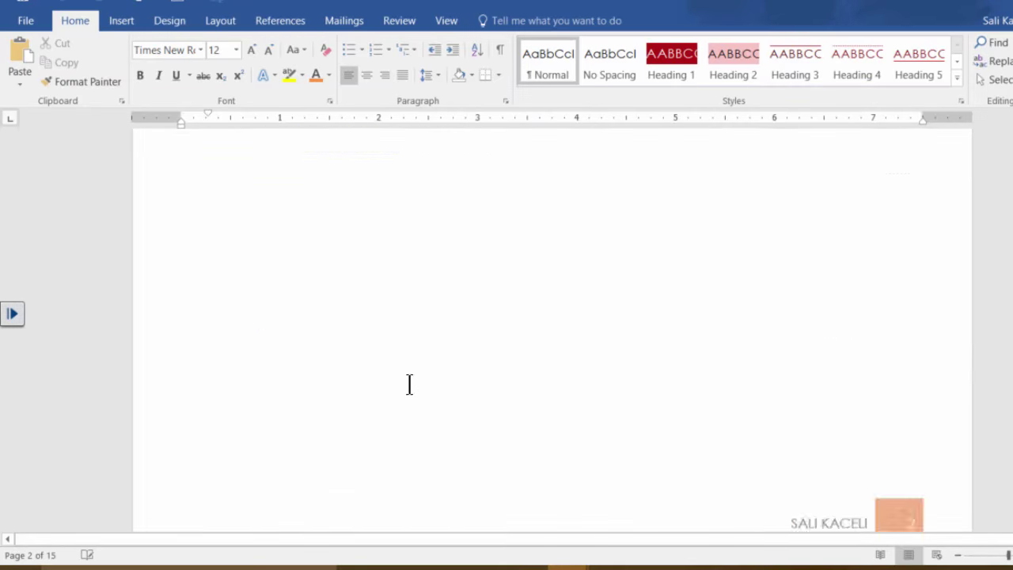
scroll(404, 484, "down", 20)
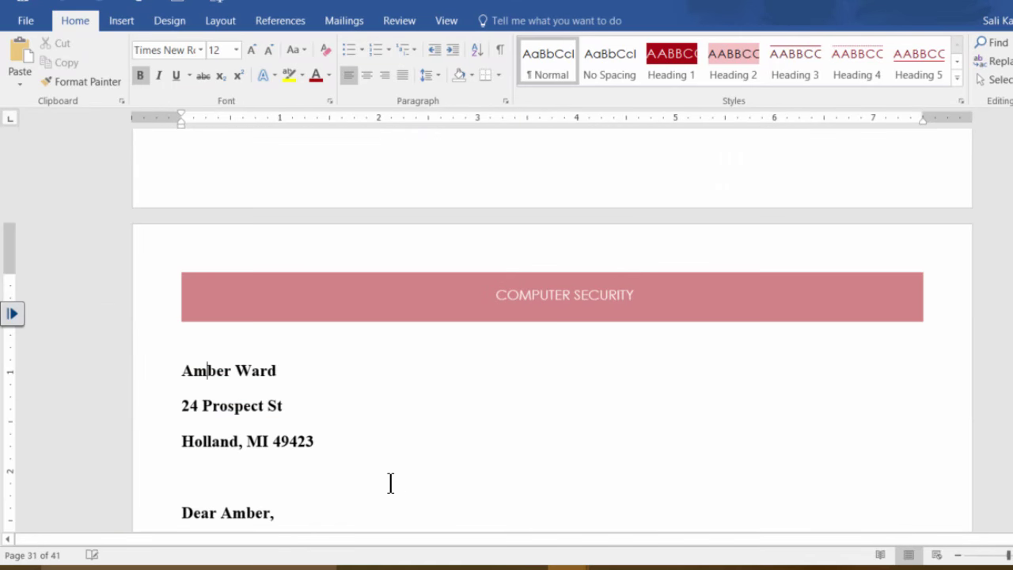
scroll(386, 475, "down", 3)
scroll(383, 456, "down", 3)
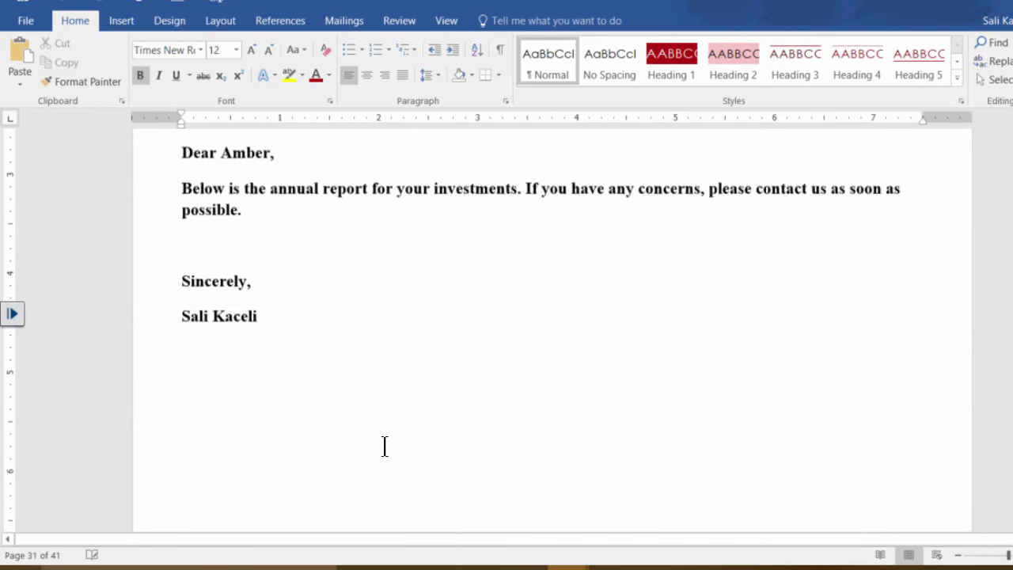
scroll(385, 448, "up", 2)
scroll(375, 459, "down", 3)
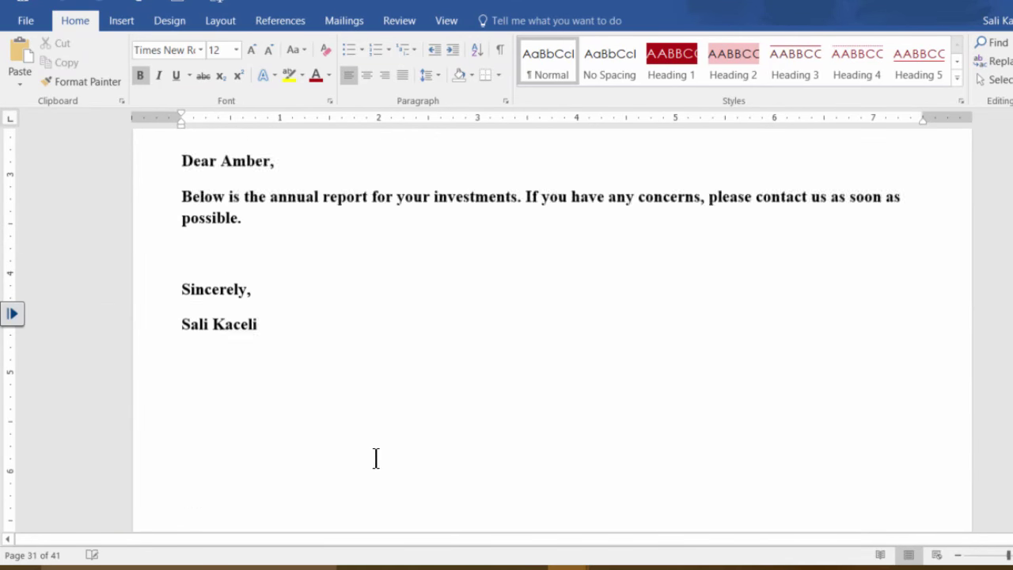
scroll(376, 459, "down", 20)
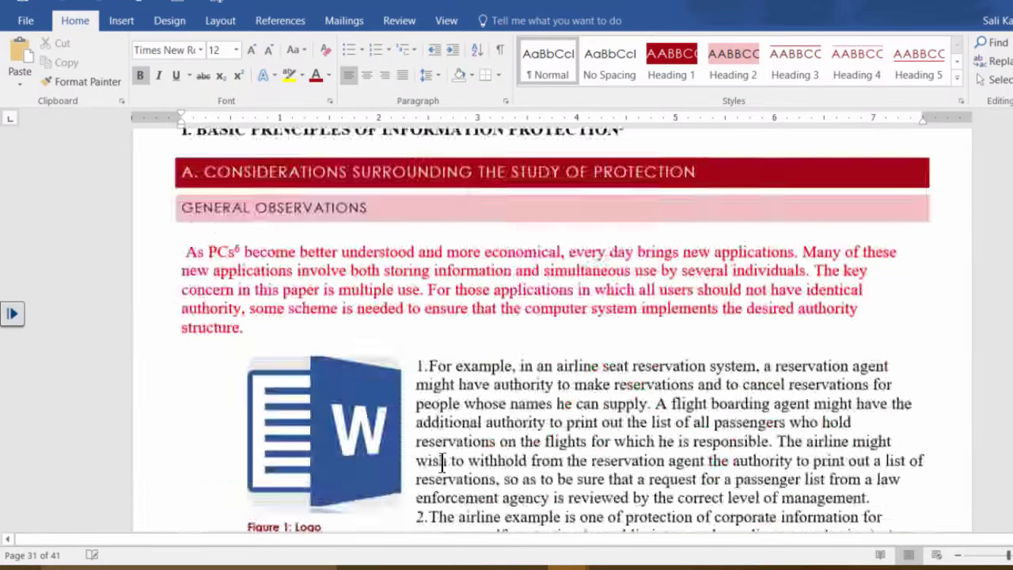
scroll(461, 510, "down", 20)
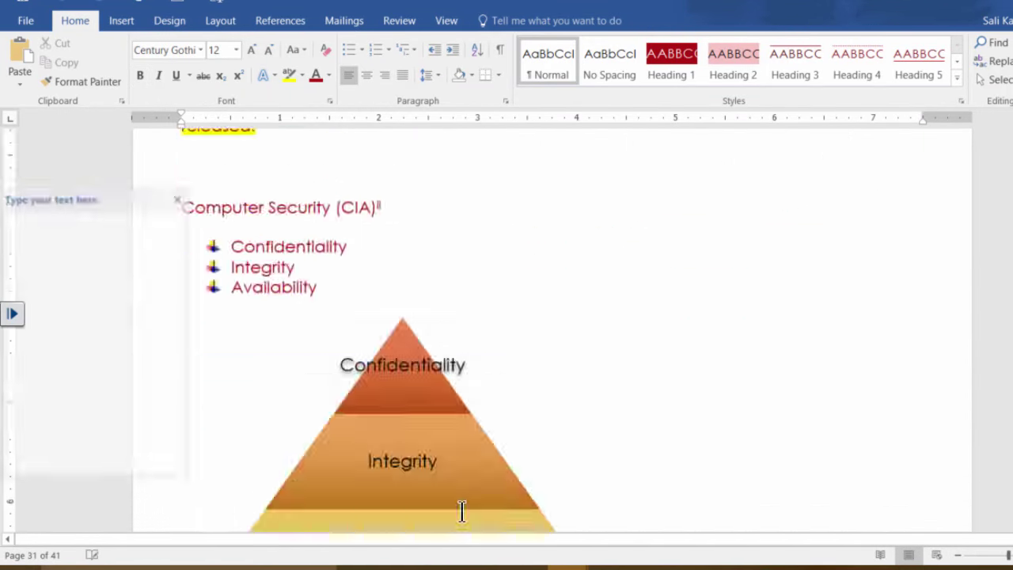
scroll(461, 511, "down", 20)
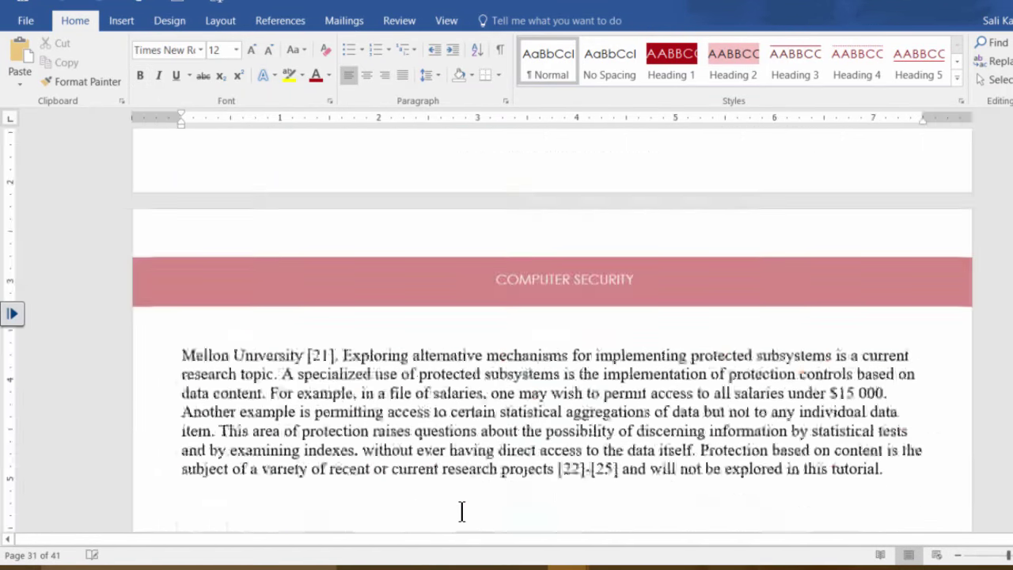
scroll(461, 511, "down", 20)
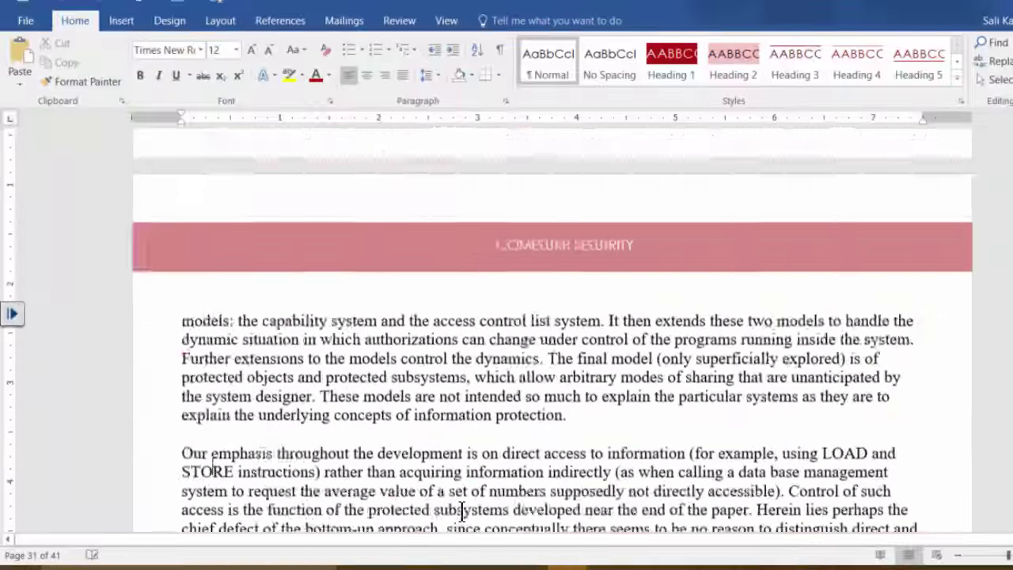
scroll(462, 510, "down", 20)
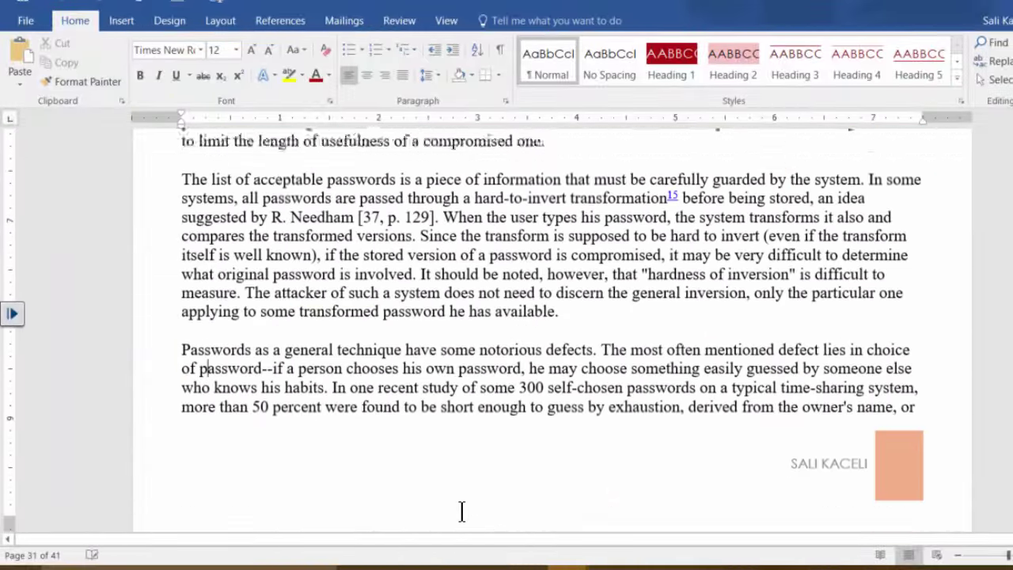
scroll(462, 510, "down", 20)
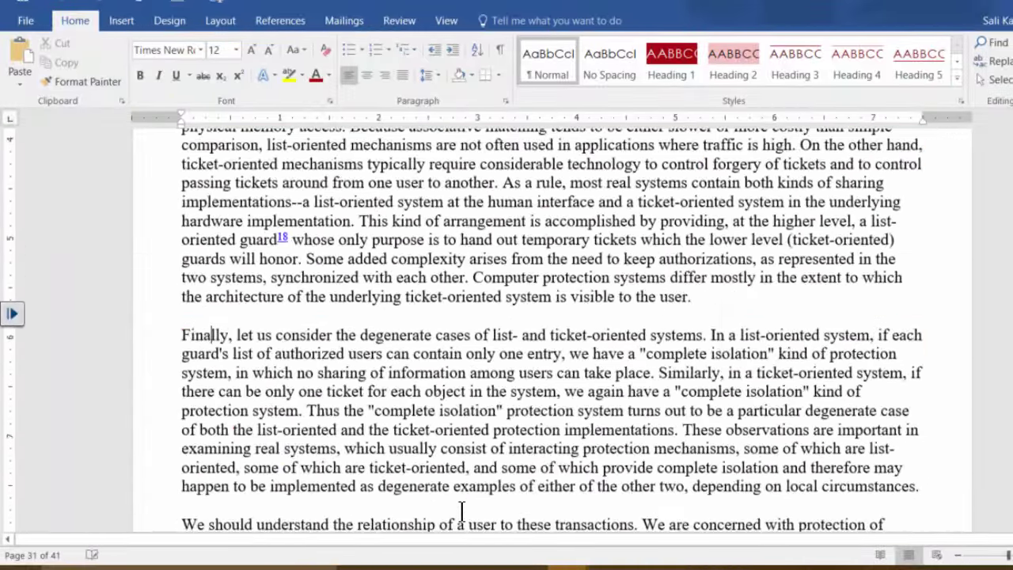
scroll(461, 510, "down", 15)
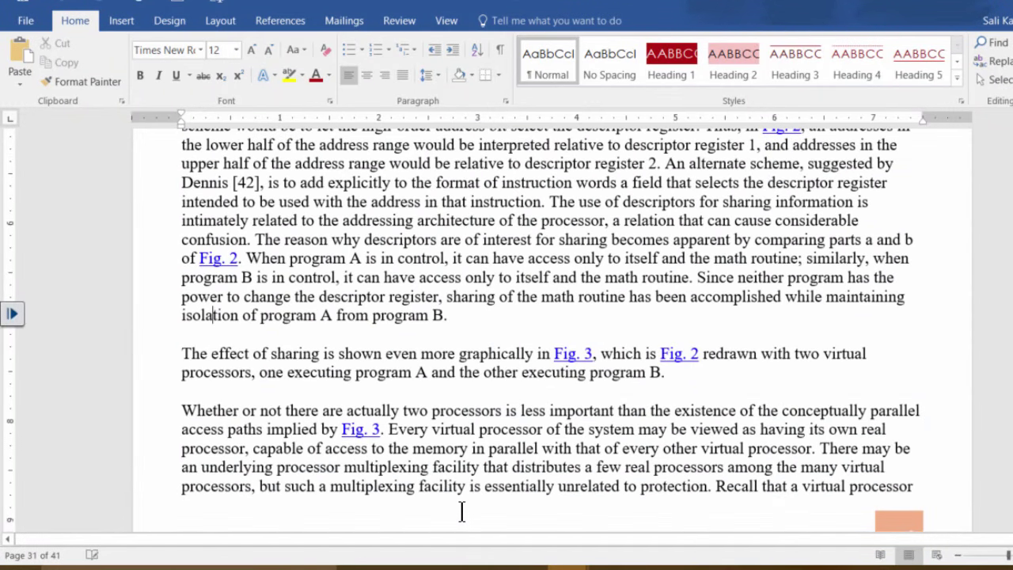
scroll(461, 511, "down", 20)
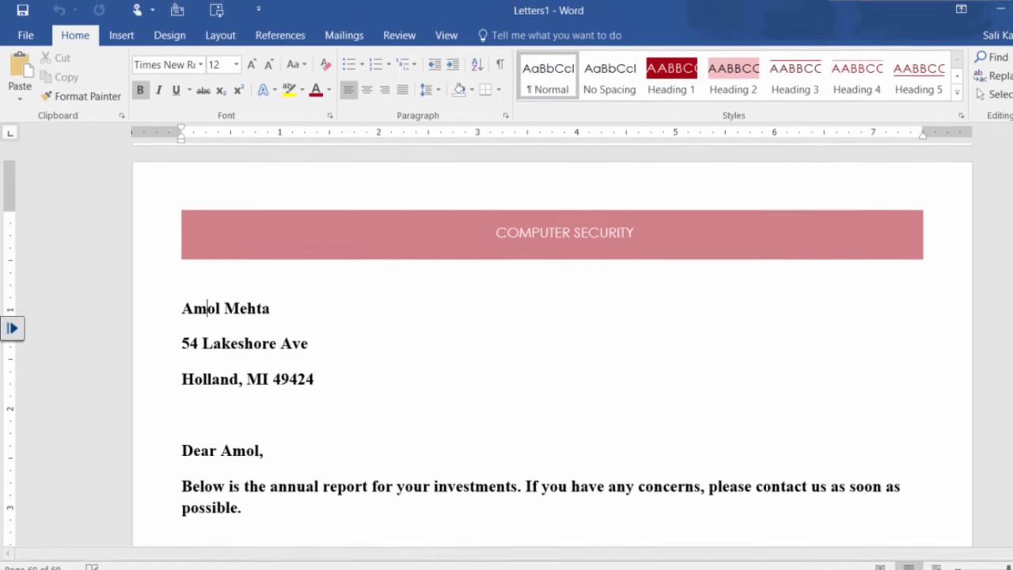
Close the Letters1 document without saving its changes.
mouse_move(568, 566)
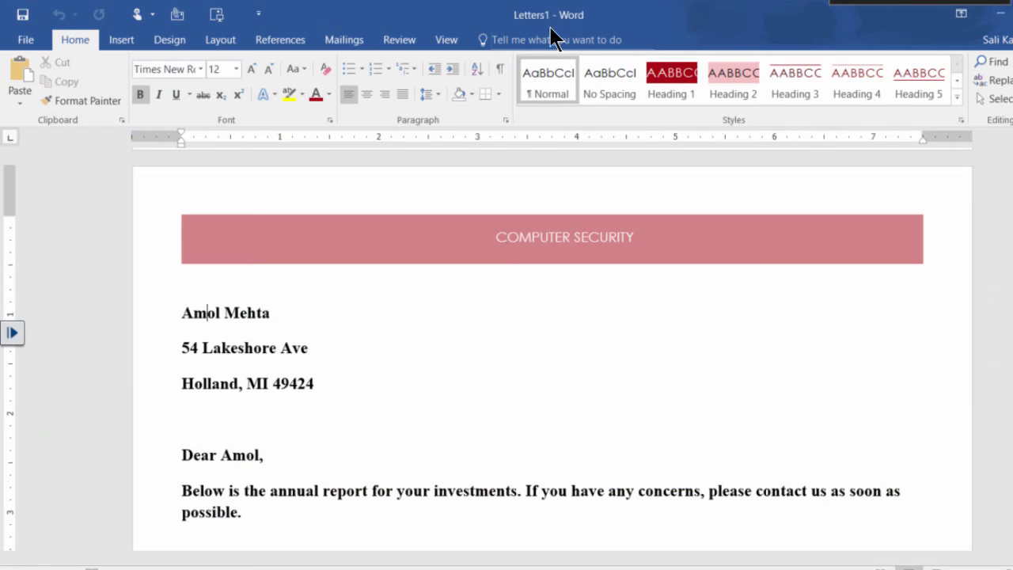
left_click(422, 383)
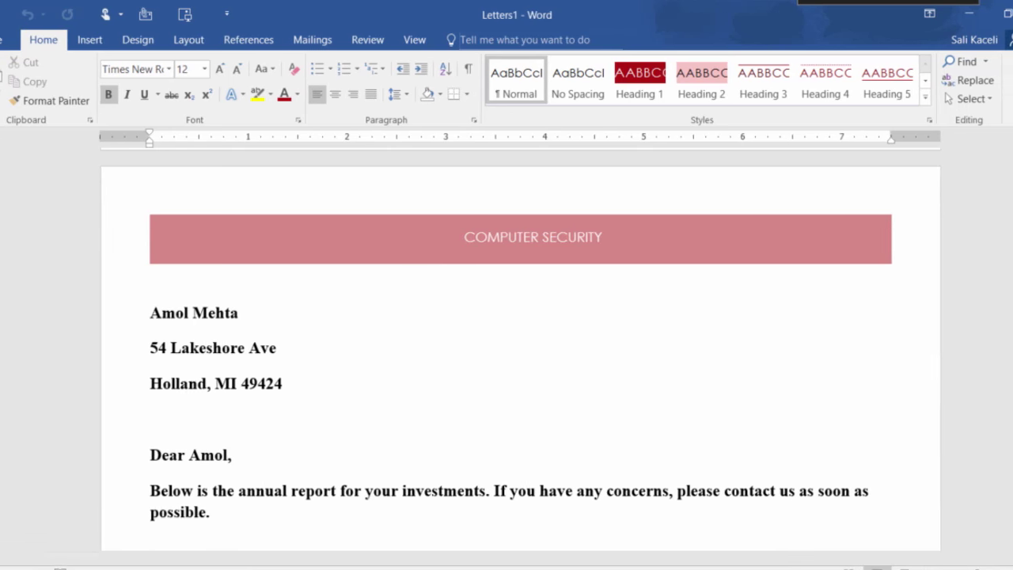
left_click(992, 13)
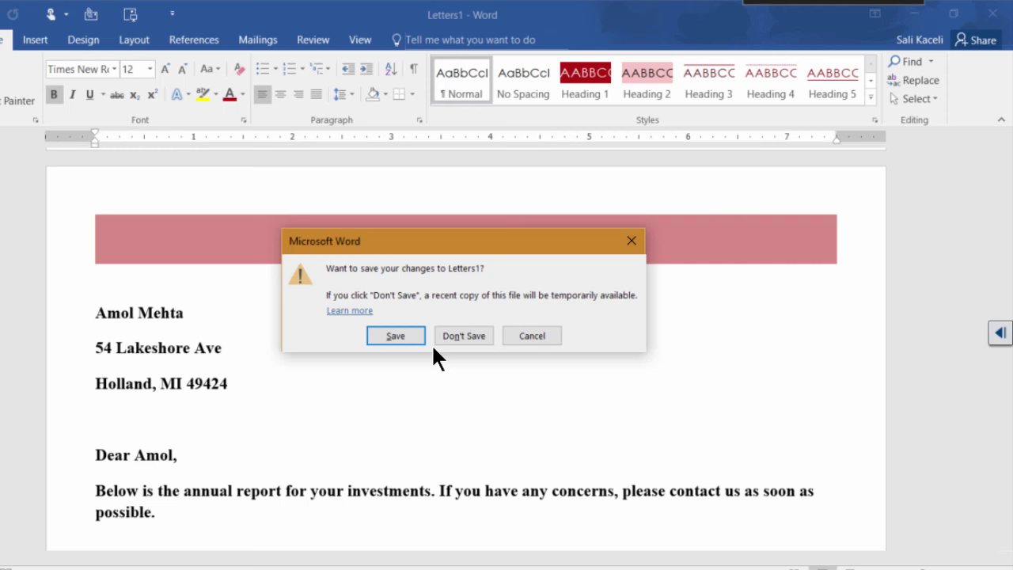
left_click(469, 335)
Close 'Sample Word Document - Mail Merge', saving its changes.
scroll(238, 380, "down", 1)
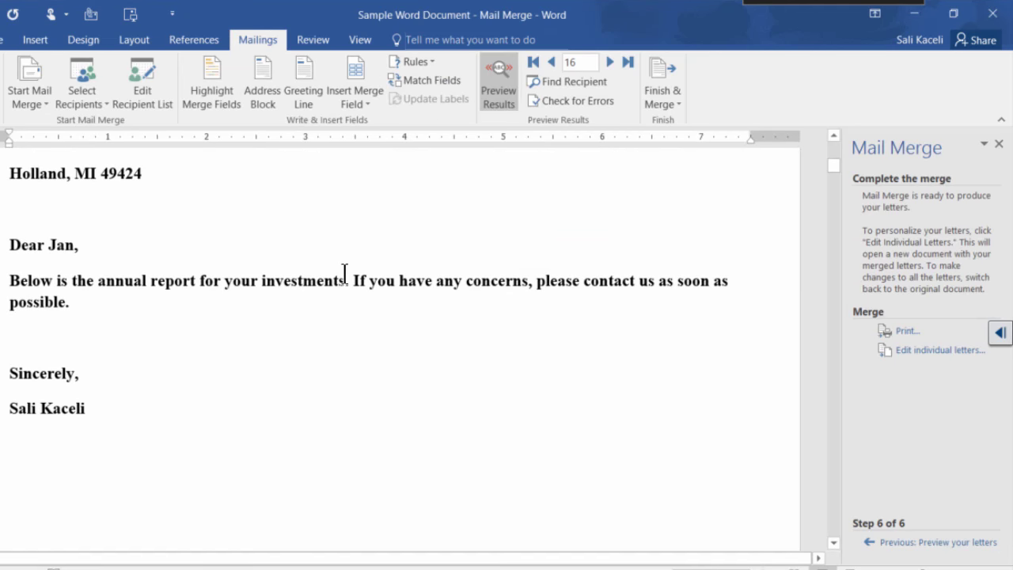
left_click(225, 257)
left_click(992, 14)
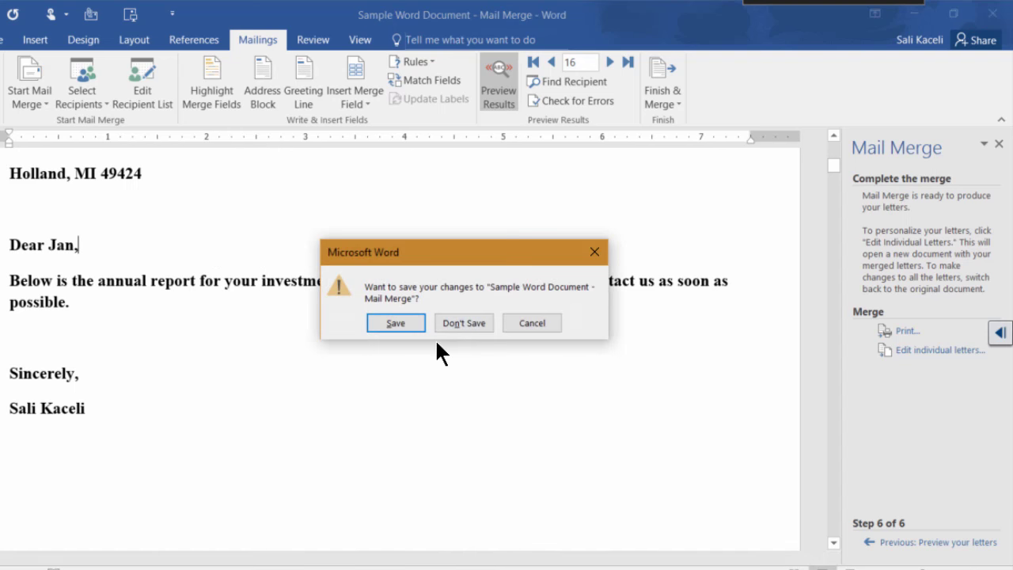
left_click(395, 322)
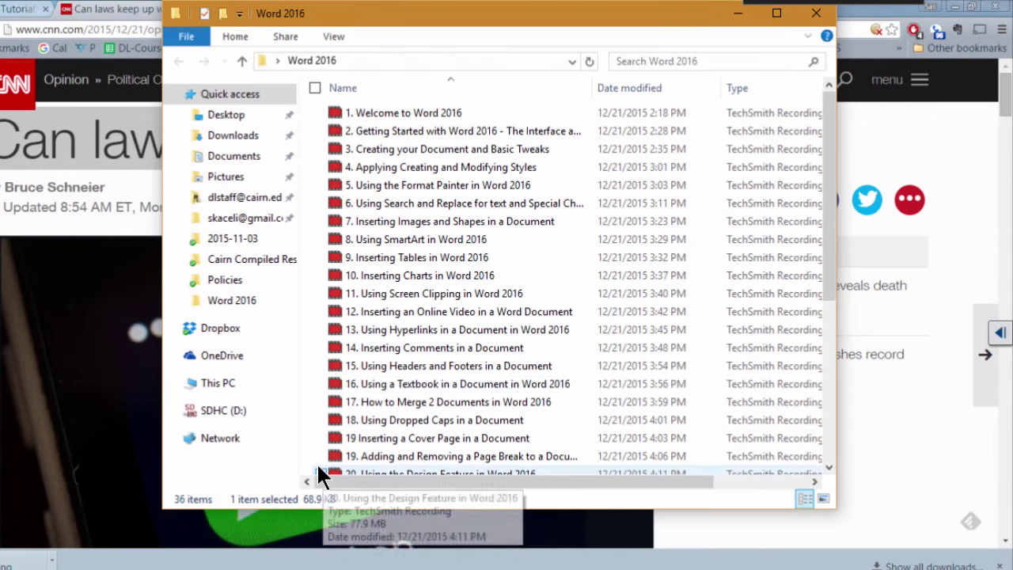
Open the saved Mail Merge document from the Word 2016 folder.
left_click(739, 14)
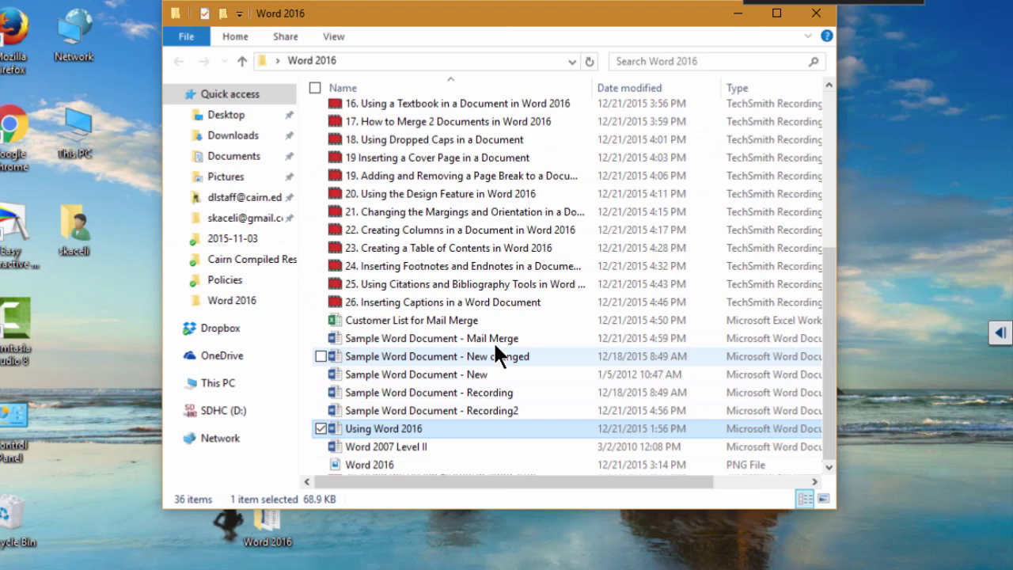
double_click(493, 339)
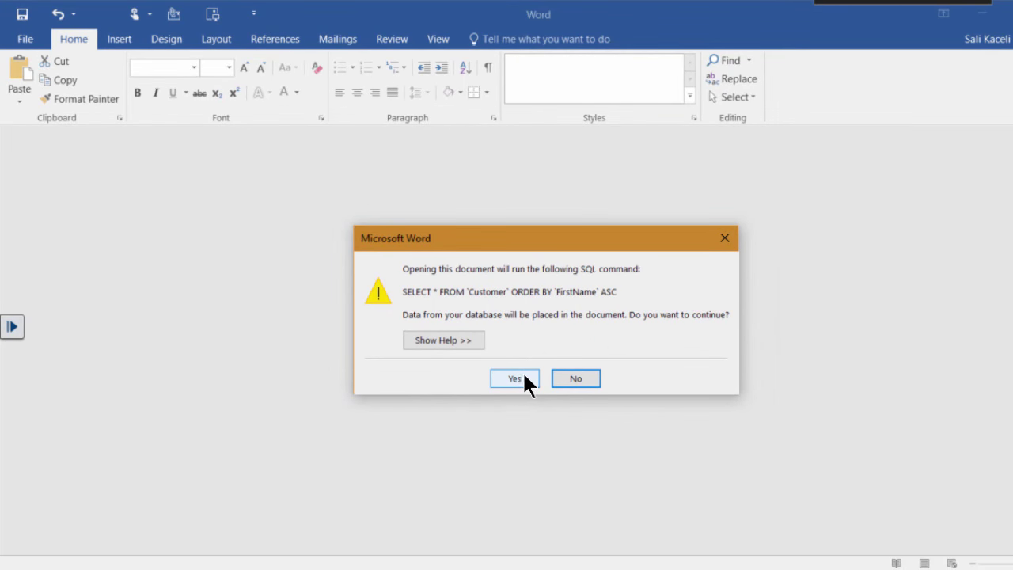
Accept the Customer SQL query prompt, then view the Mailings tab's Finish & Merge options.
left_click(525, 376)
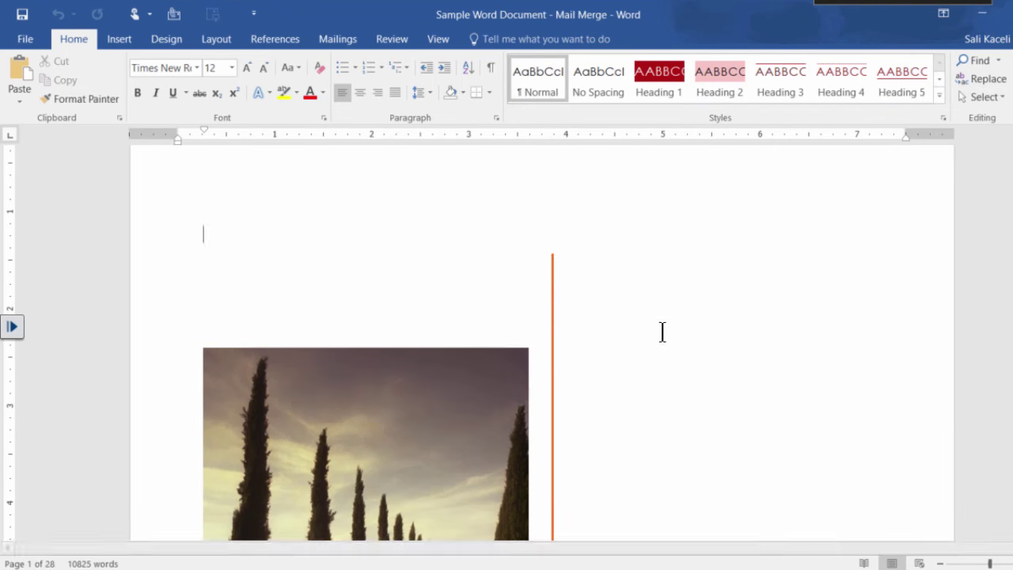
left_click(342, 39)
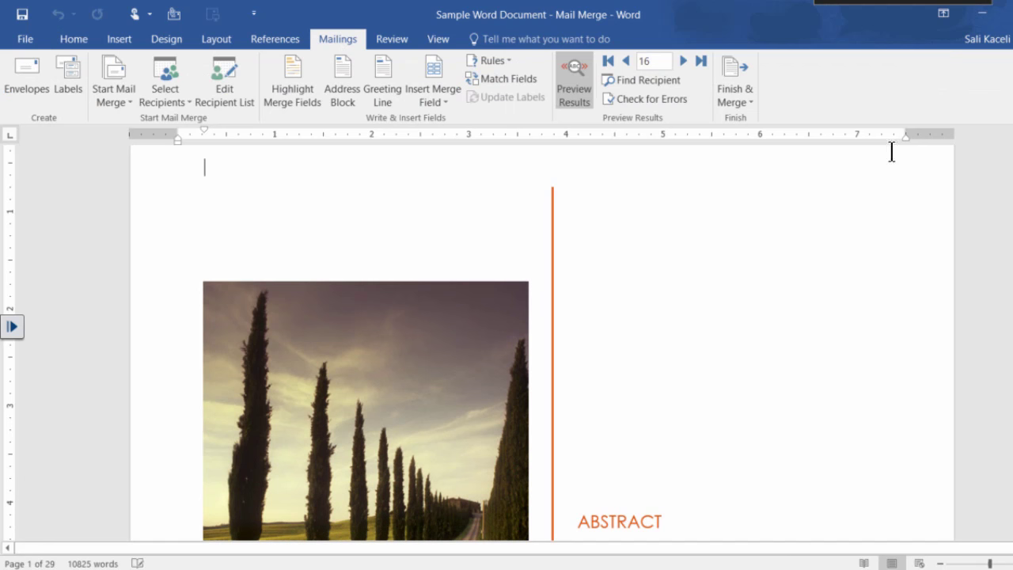
left_click(735, 95)
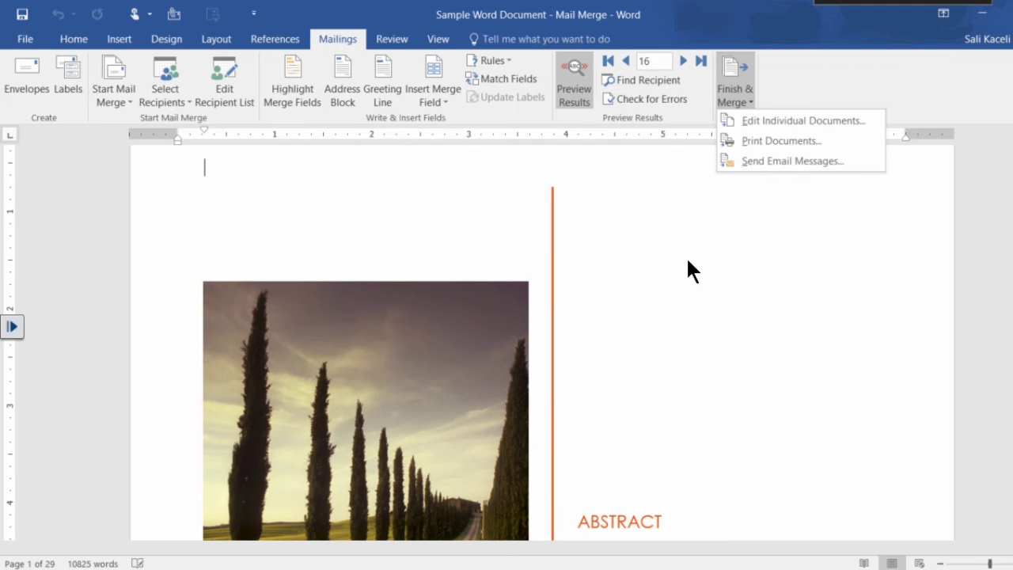
left_click(760, 285)
scroll(551, 312, "down", 4)
scroll(507, 313, "down", 5)
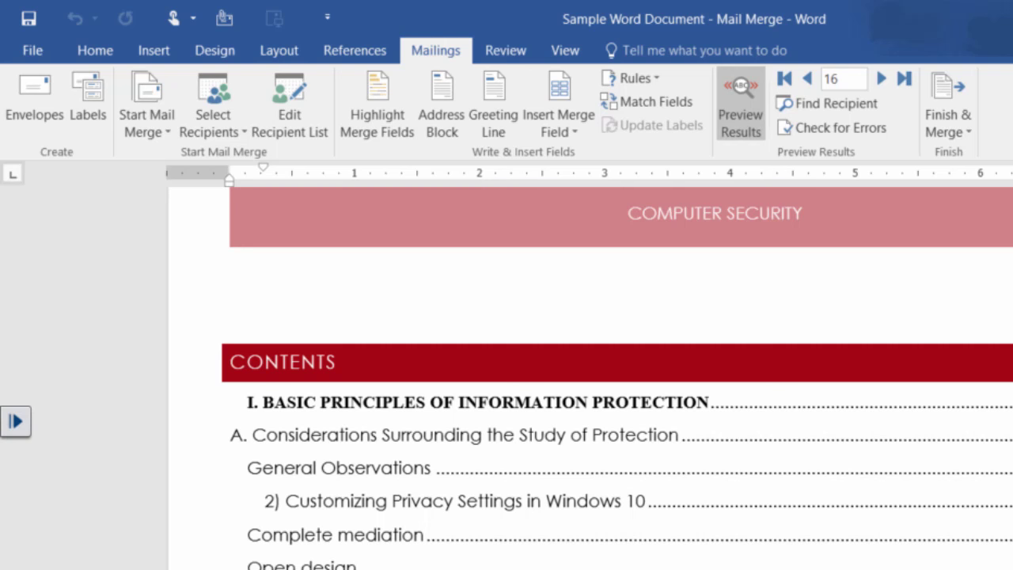
left_click(475, 467)
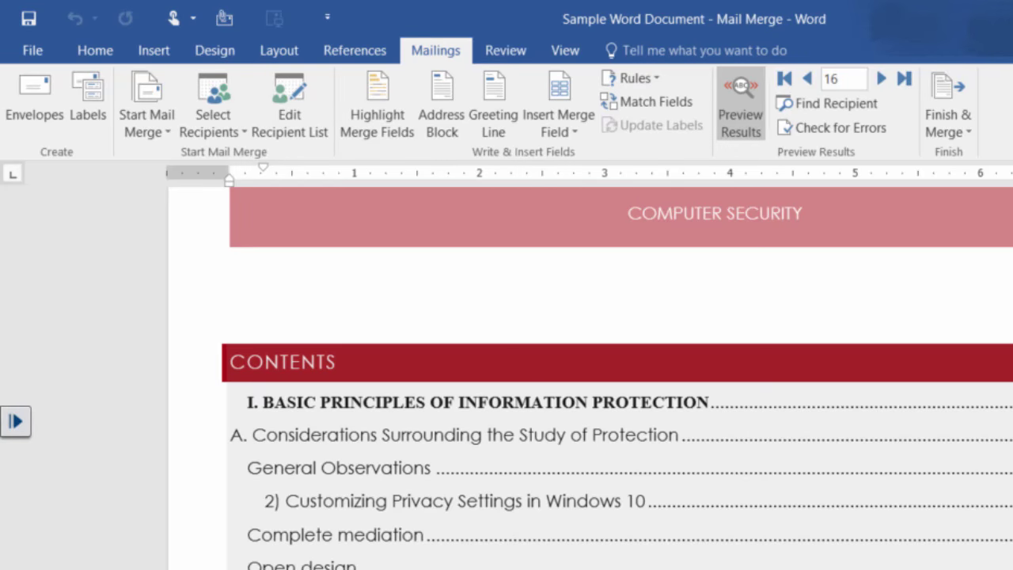